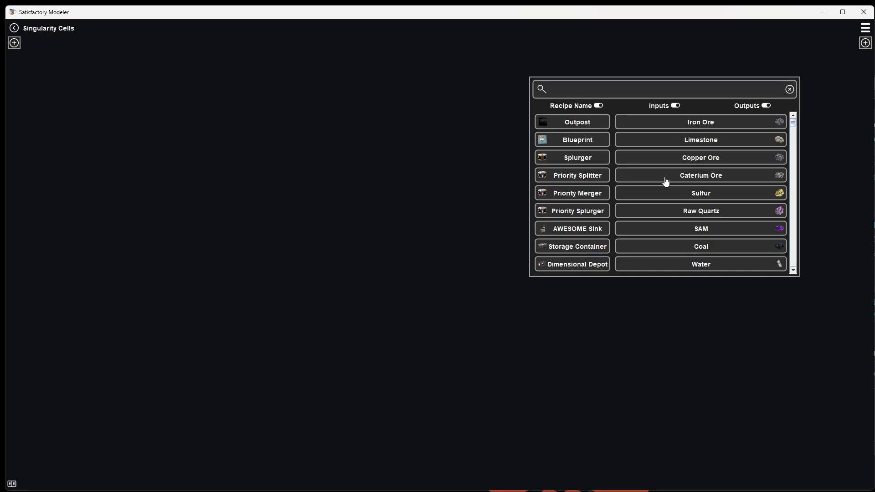
Step: Add a Singularity Cell recipe machine to the empty model and place it near the canvas's upper right area
click(573, 87)
text(Sin)
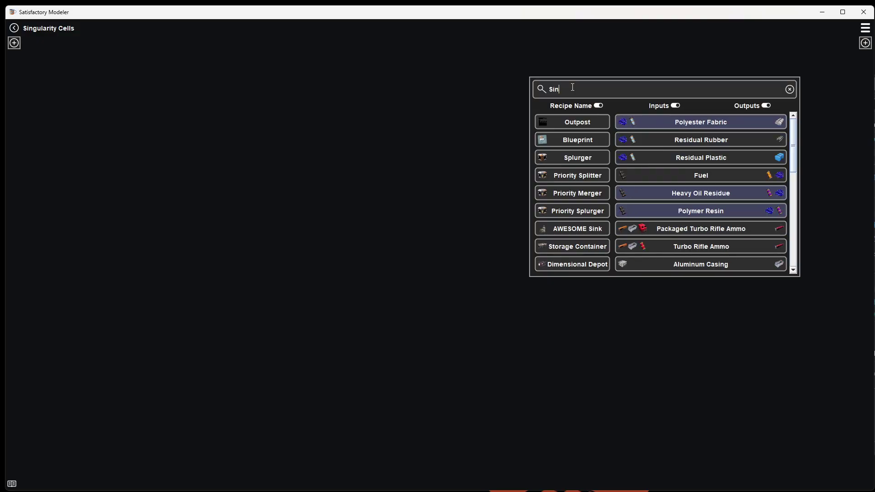
text(gl)
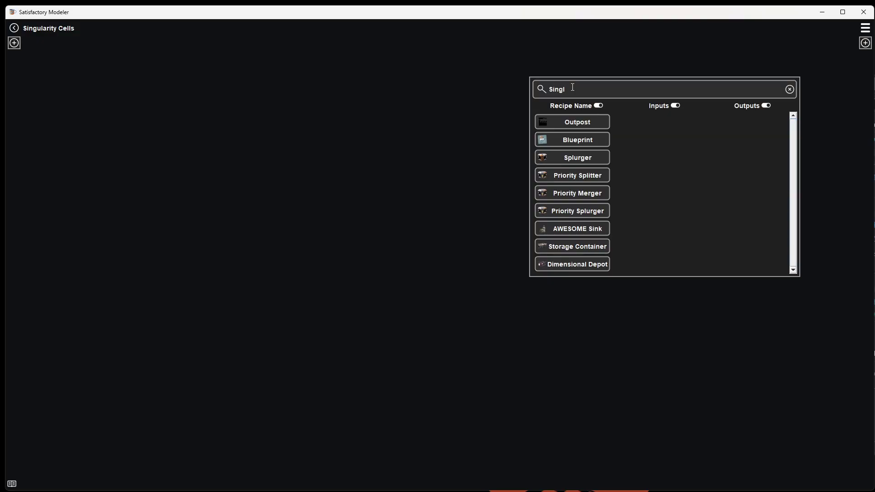
key(BackSpace)
text(ular)
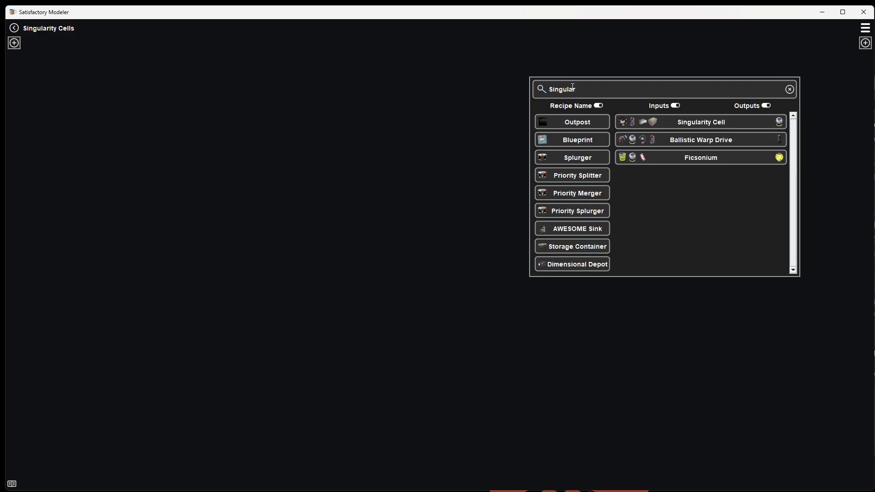
click(724, 124)
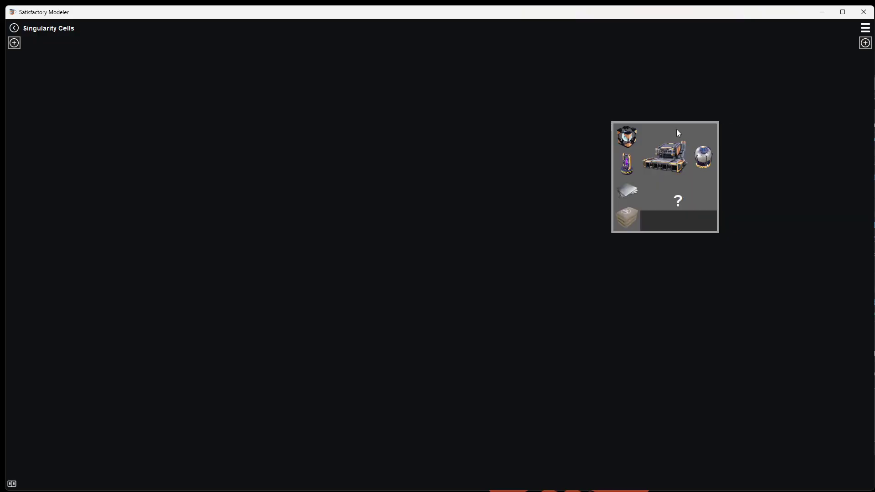
drag(677, 133, 755, 120)
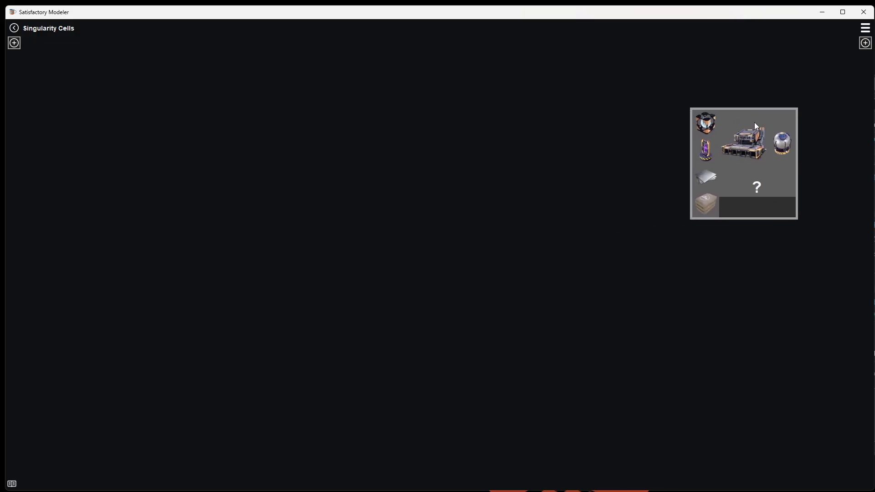
click(748, 203)
text(50)
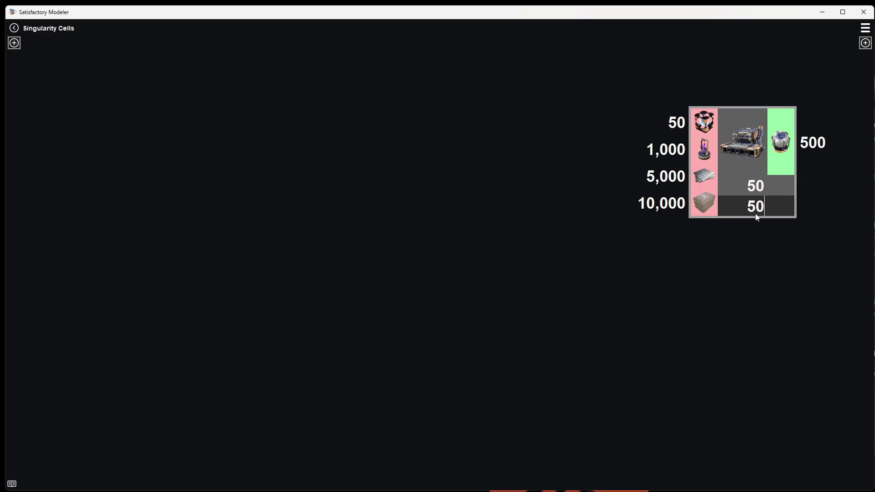
key(BackSpace)
key(BackSpace)
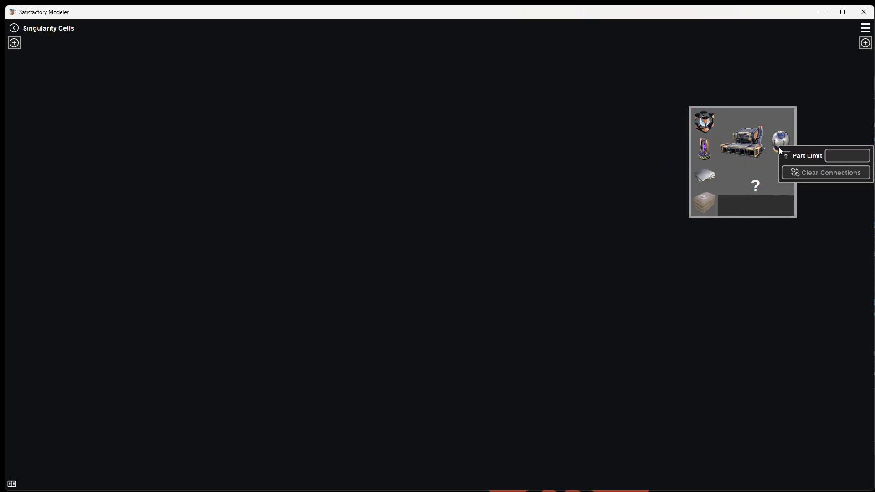
Step: Set the part limit of the Singularity Cell output to 50 and shift the machine slightly
right_click(780, 149)
text(50)
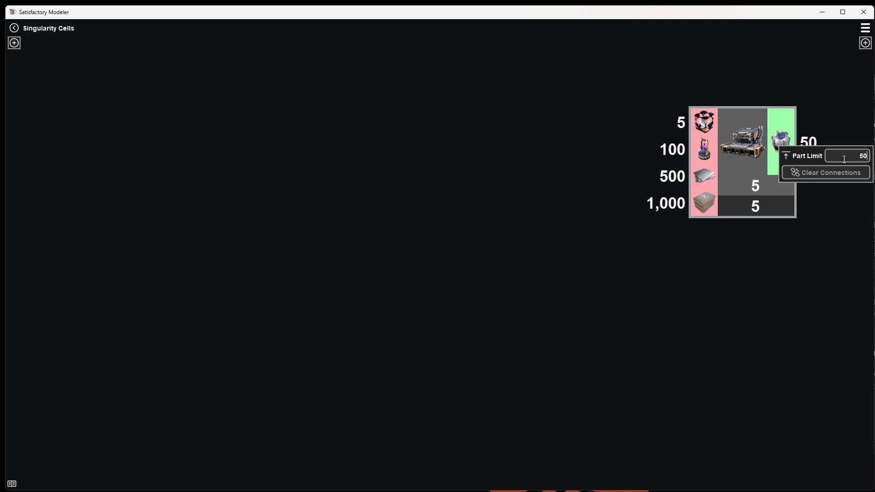
click(741, 238)
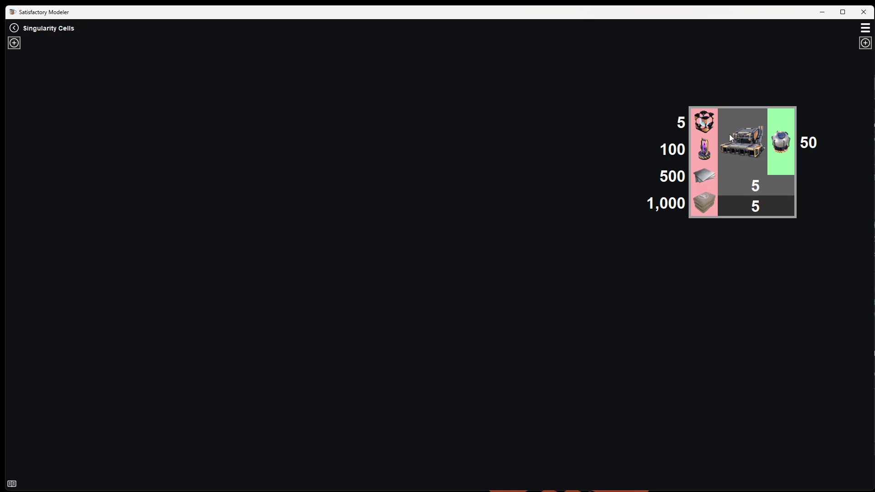
mouse_move(729, 134)
mouse_down()
mouse_move(715, 136)
mouse_move(721, 130)
mouse_up()
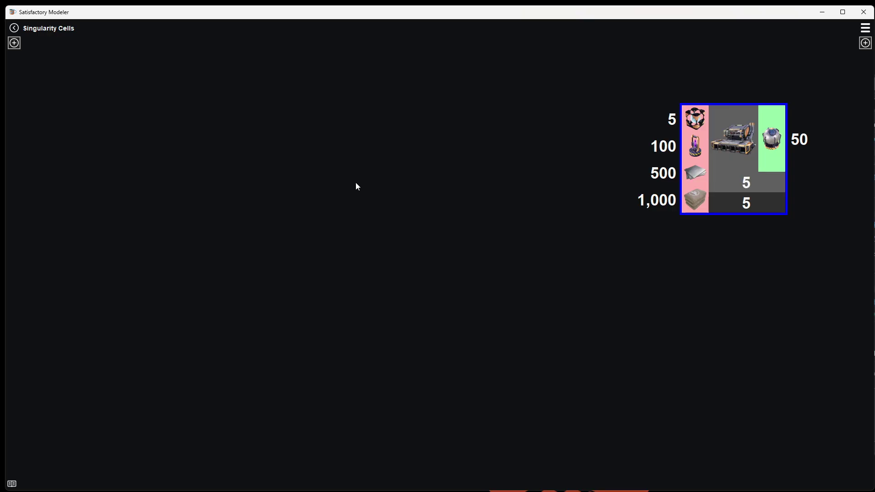
Step: Supply the Singularity Cell machine's concrete input with the standard Concrete recipe, fed by a Limestone miner
drag(685, 210, 515, 273)
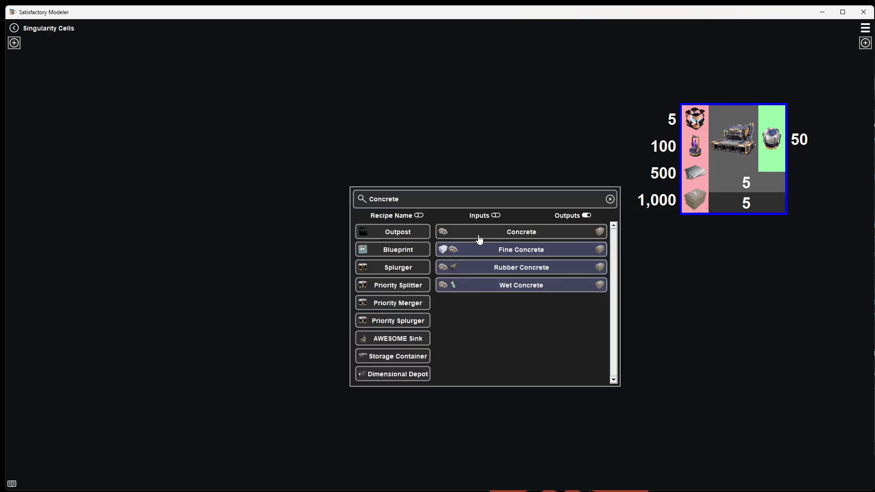
click(479, 240)
drag(460, 258, 327, 276)
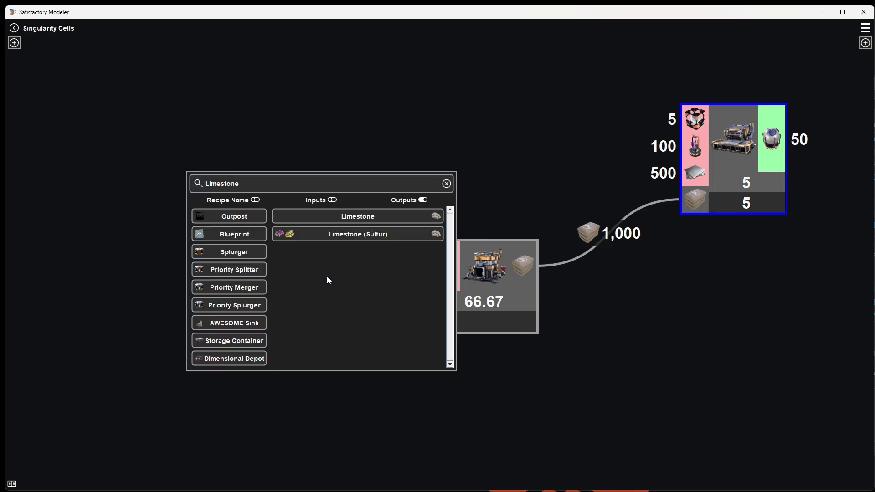
click(327, 216)
Step: Rearrange the concrete constructor and the limestone miner into a row well below the Singularity Cell machine
drag(475, 286, 469, 378)
drag(312, 266, 142, 373)
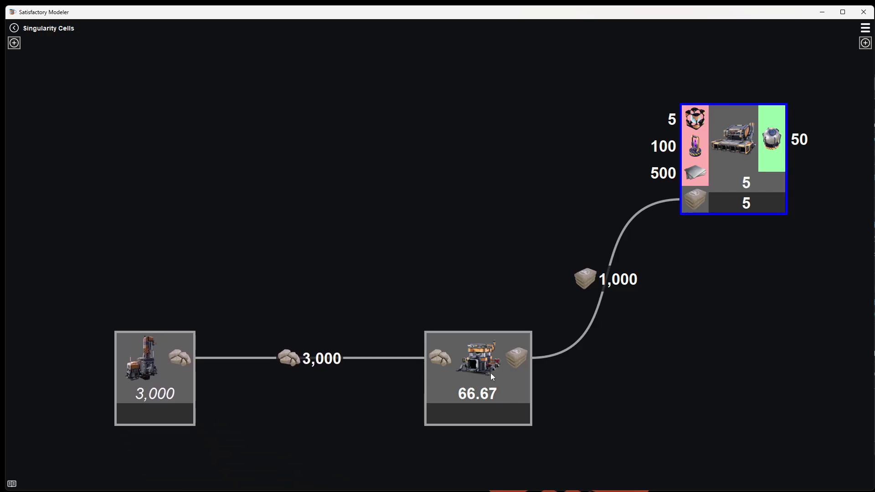
drag(490, 373, 496, 390)
drag(159, 374, 151, 403)
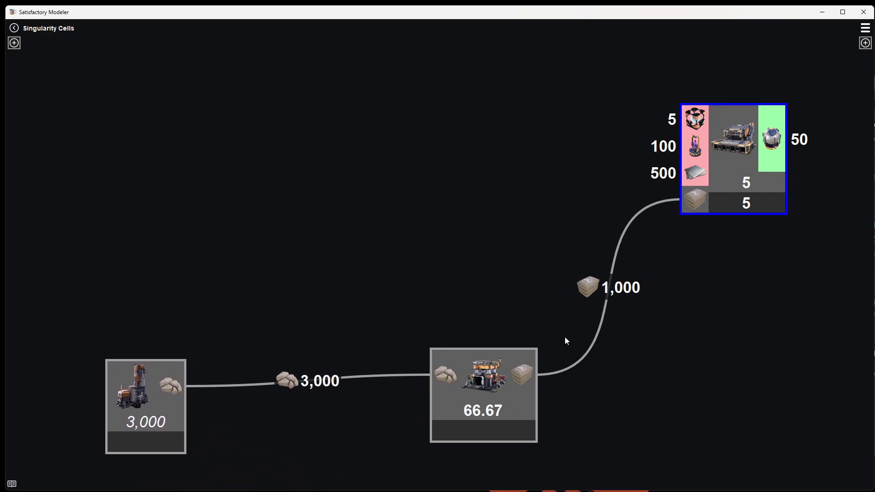
mouse_move(486, 397)
mouse_down()
mouse_move(510, 395)
mouse_move(483, 398)
mouse_up()
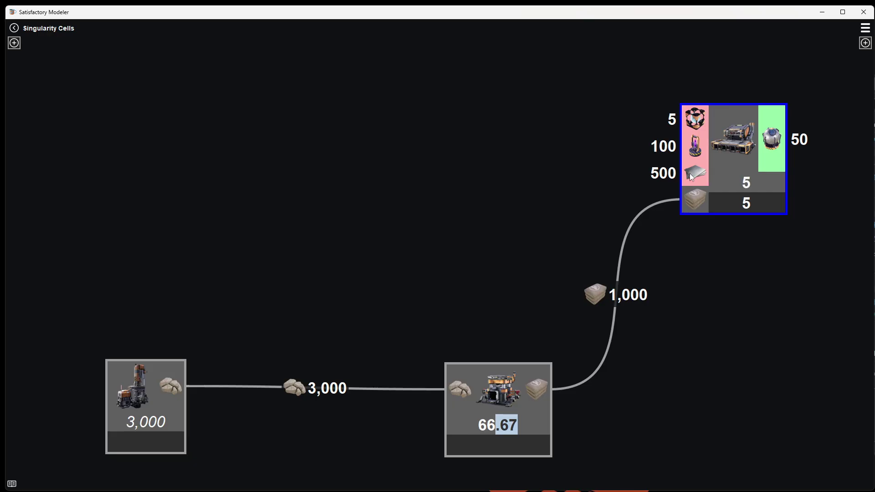
Step: Supply the iron plate input with the standard Iron Plate recipe, fed by the Pure Iron Ingot recipe
drag(691, 174, 546, 273)
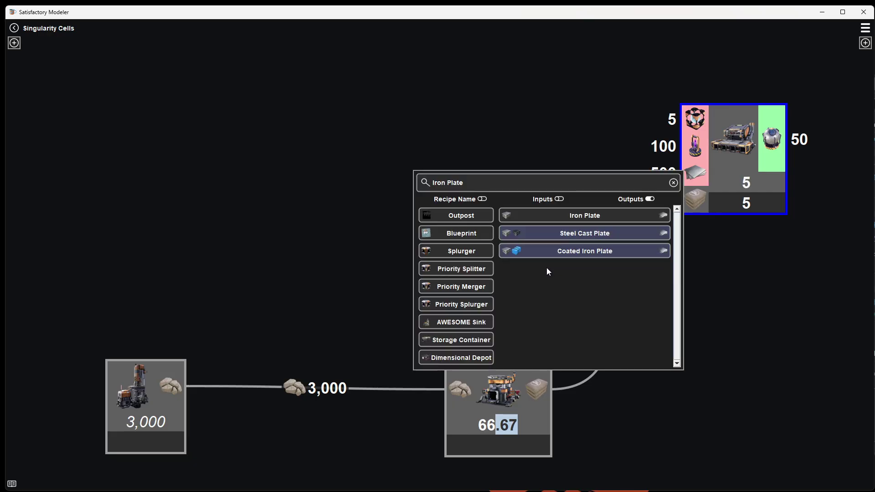
click(562, 221)
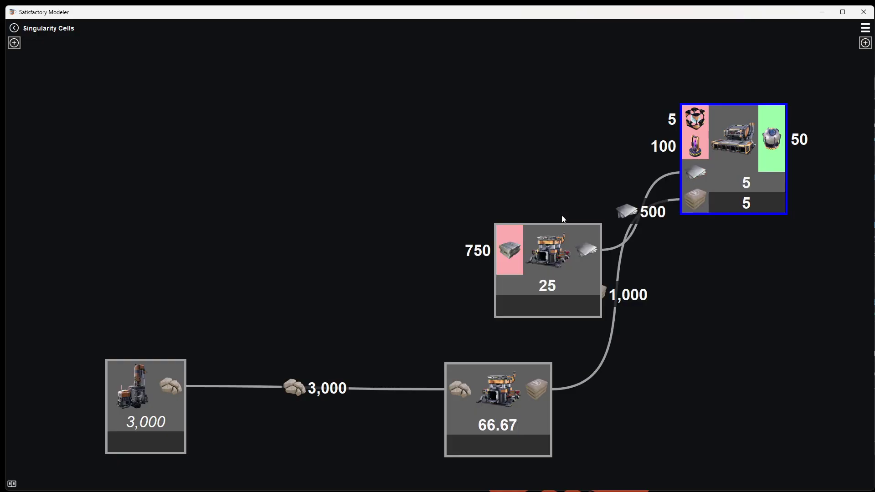
drag(501, 247, 388, 249)
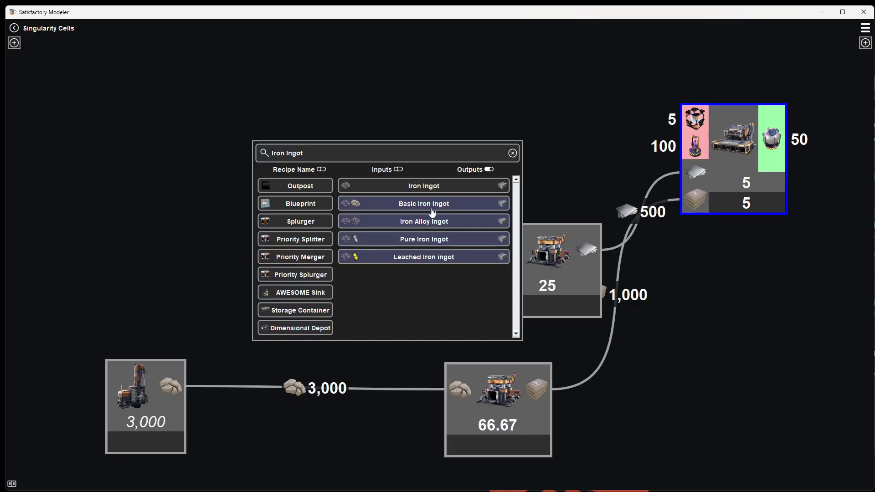
click(436, 228)
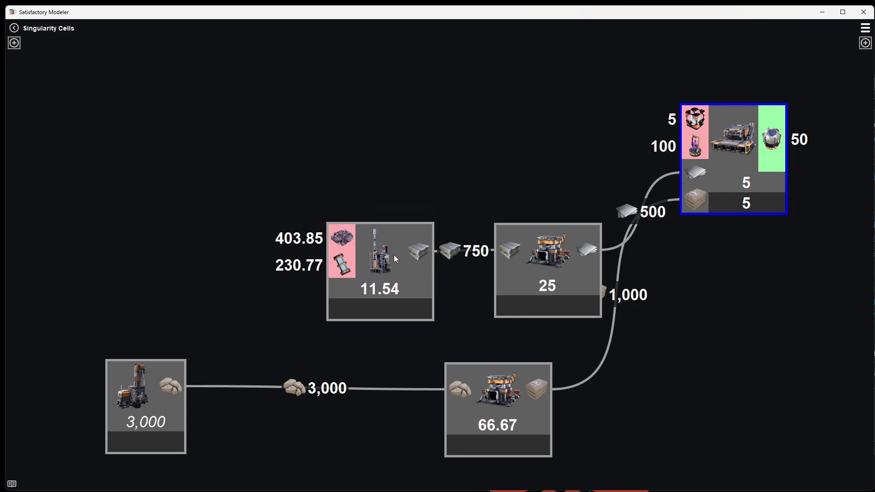
Step: Connect a water extractor and an iron ore miner to the inputs of the Pure Iron Ingot refinery
drag(328, 272, 39, 274)
click(147, 221)
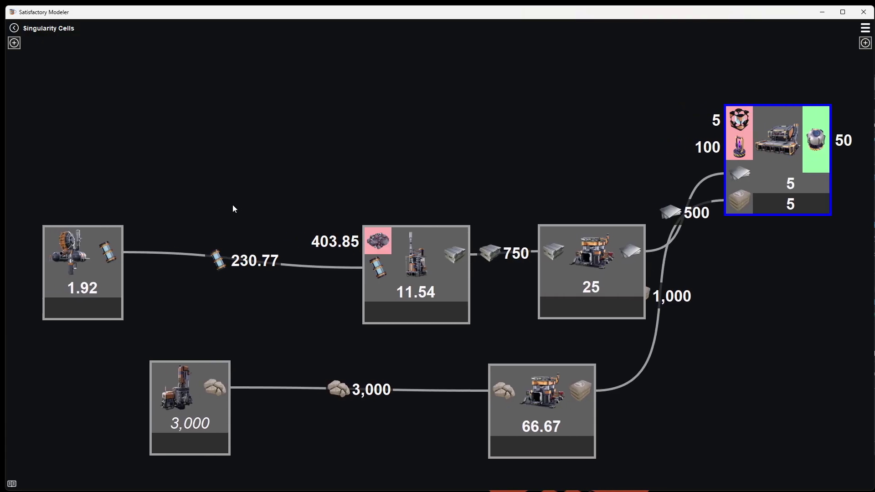
drag(370, 245, 136, 157)
click(147, 123)
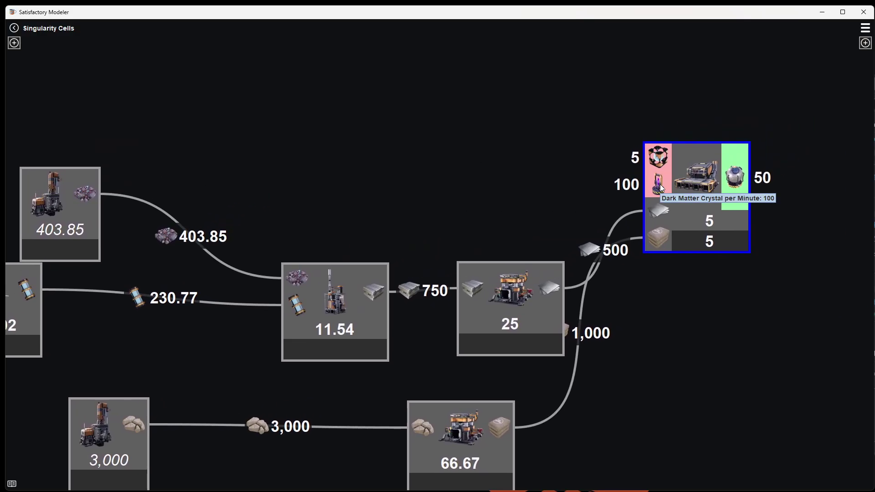
Step: Supply dark matter crystals with the alternate recipe using only Dark Matter Residue, fed by the Dark Matter Residue recipe
click(619, 185)
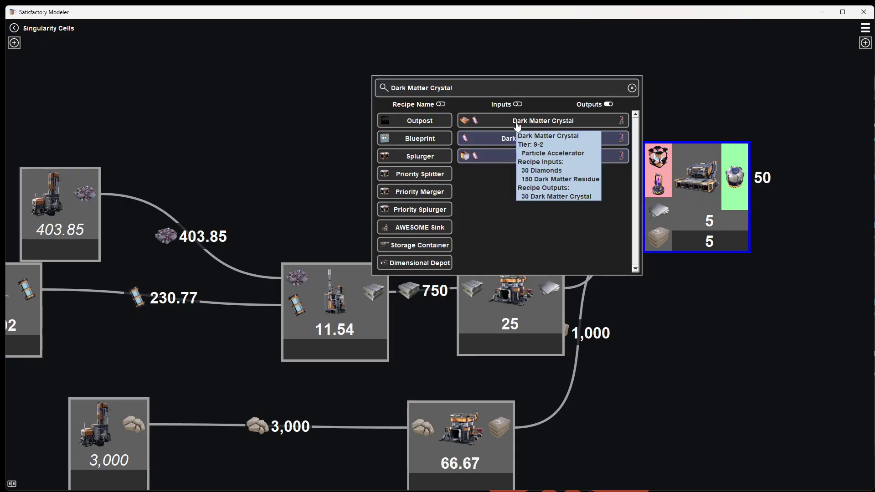
click(513, 138)
click(425, 162)
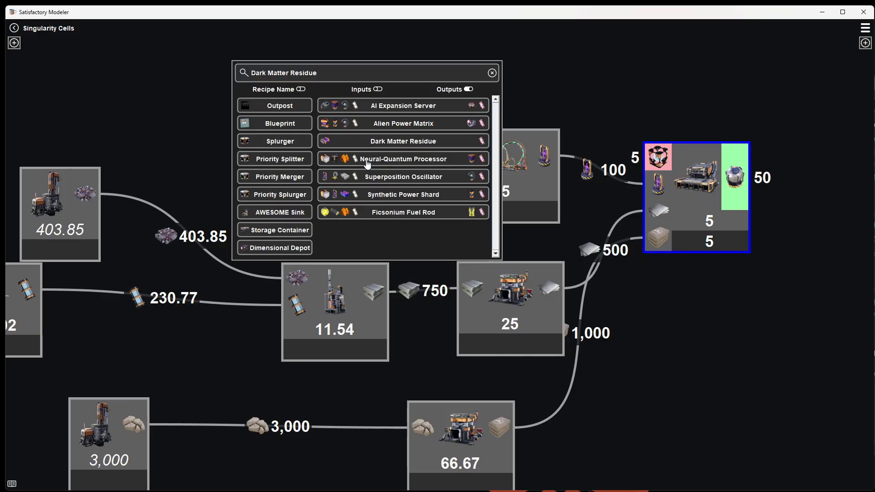
click(379, 148)
drag(380, 148, 363, 146)
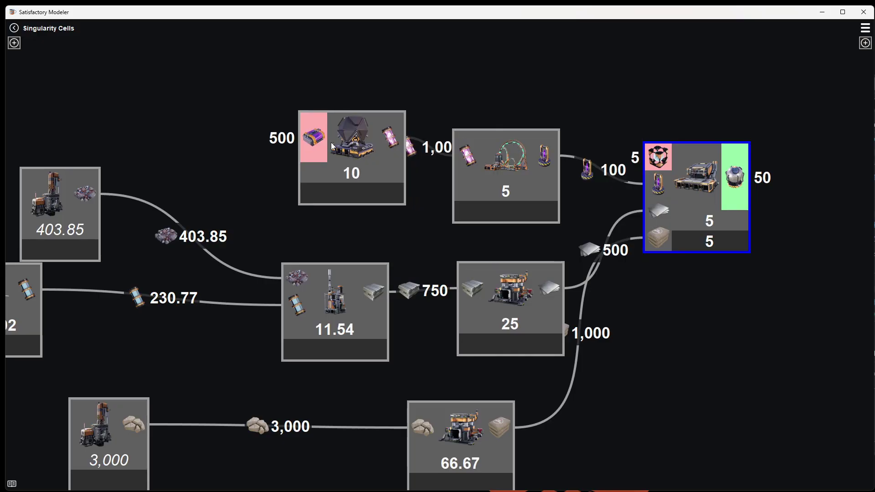
Step: Feed the Dark Matter Residue machine with a Reanimated SAM constructor supplied by a SAM miner
drag(281, 139, 207, 130)
click(218, 73)
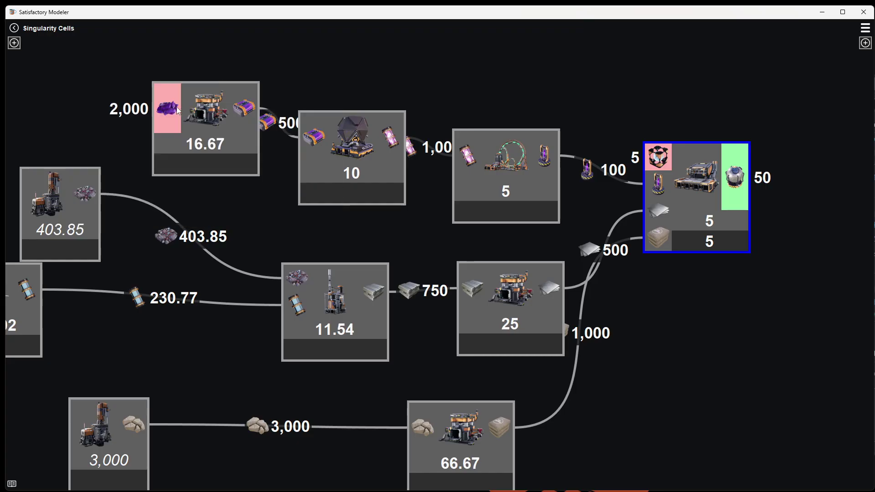
click(110, 111)
click(219, 65)
drag(269, 69, 387, 99)
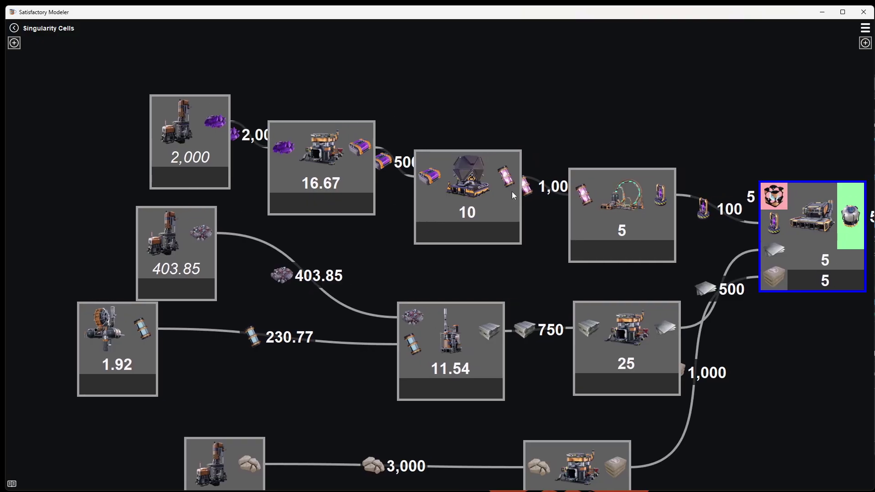
Step: Add an outpost above the dark matter chain and connect it to the Singularity Cell machine's Nuclear Pasta input
drag(674, 107, 574, 128)
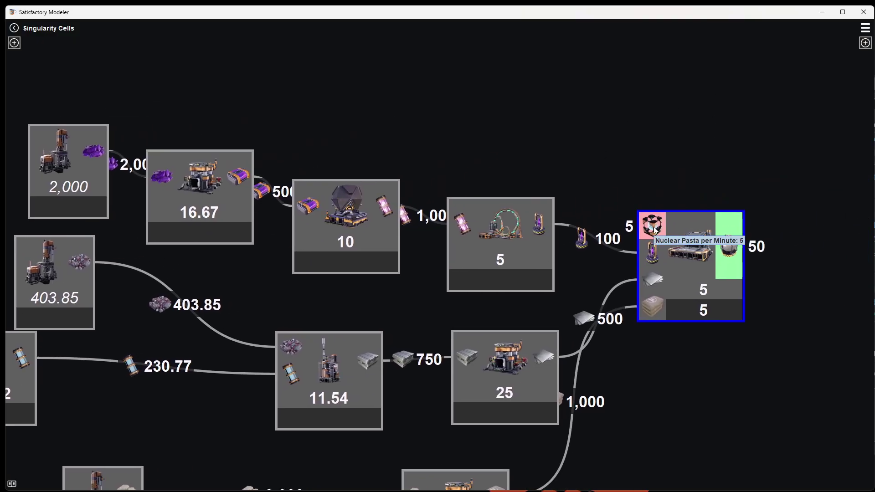
double_click(438, 68)
click(339, 65)
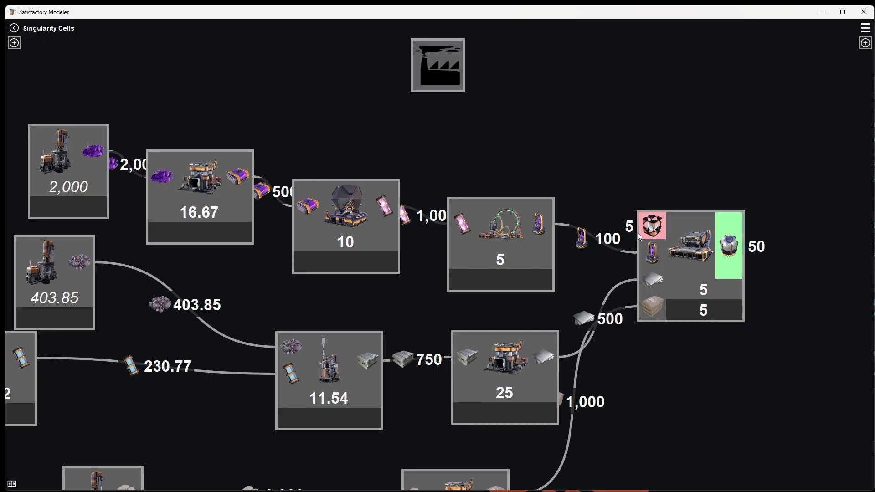
drag(637, 228, 451, 72)
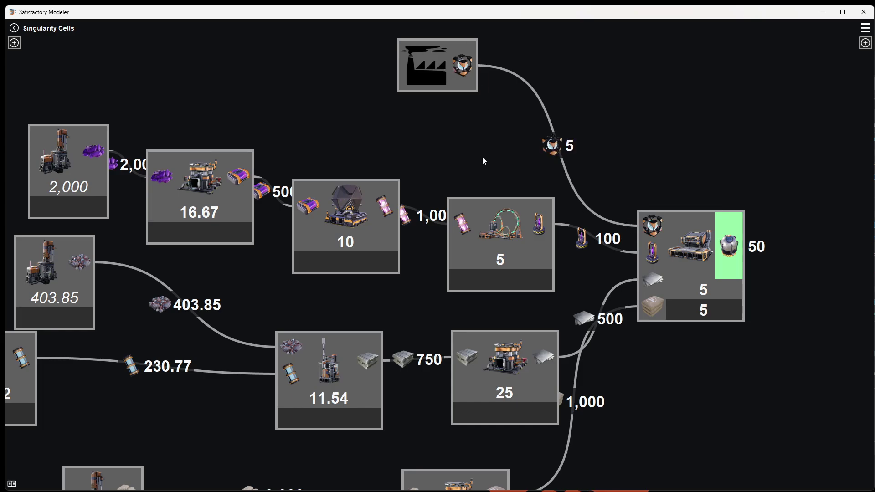
Step: Title the new outpost Nuclear Pasta and open it
click(424, 72)
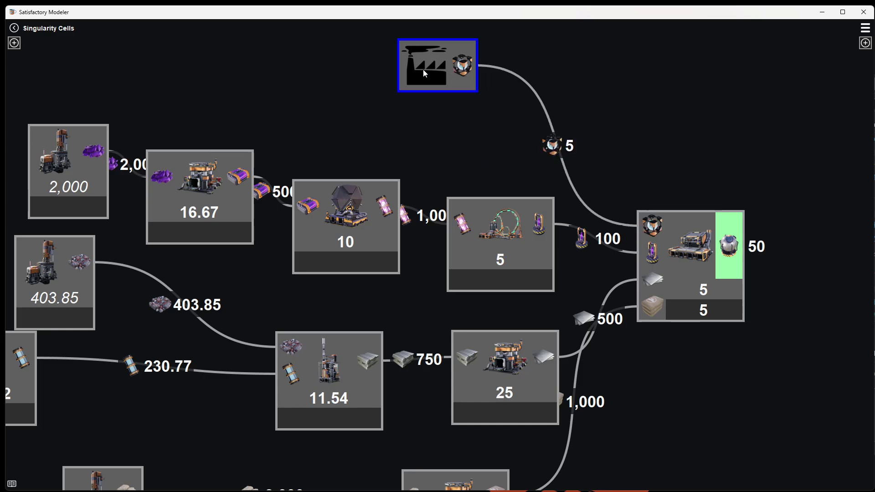
right_click(424, 73)
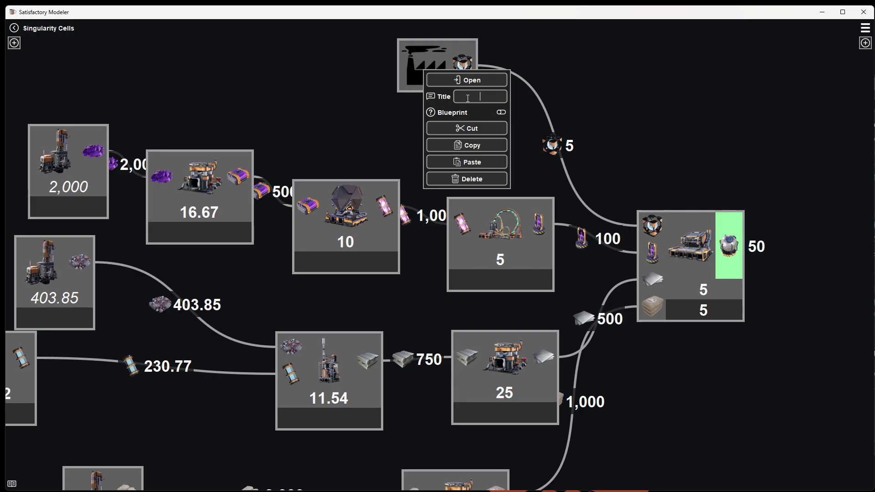
text(Nuclear Past)
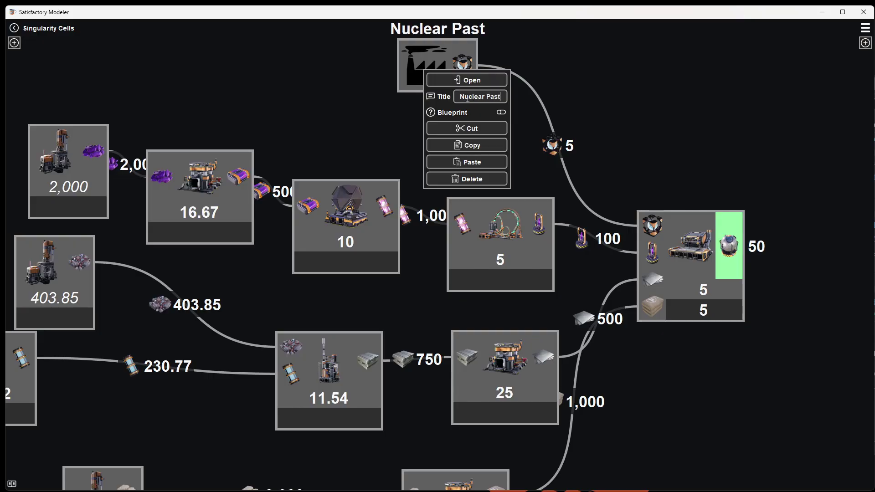
text(a)
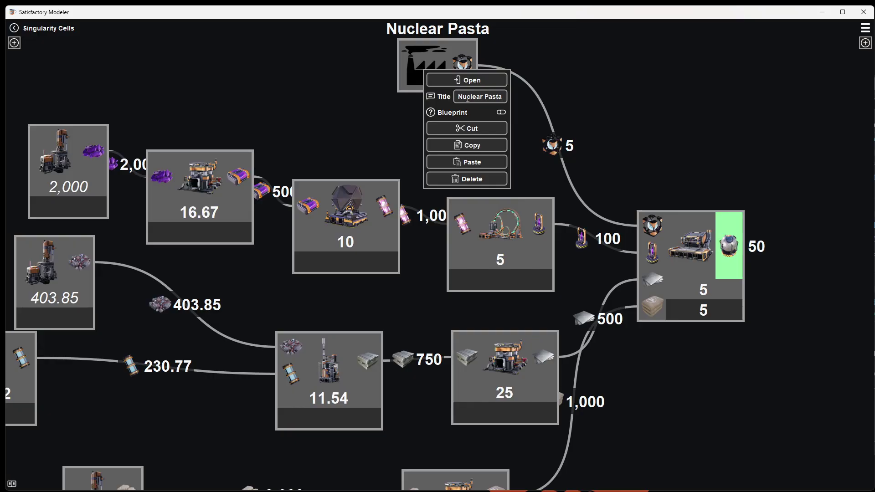
click(627, 177)
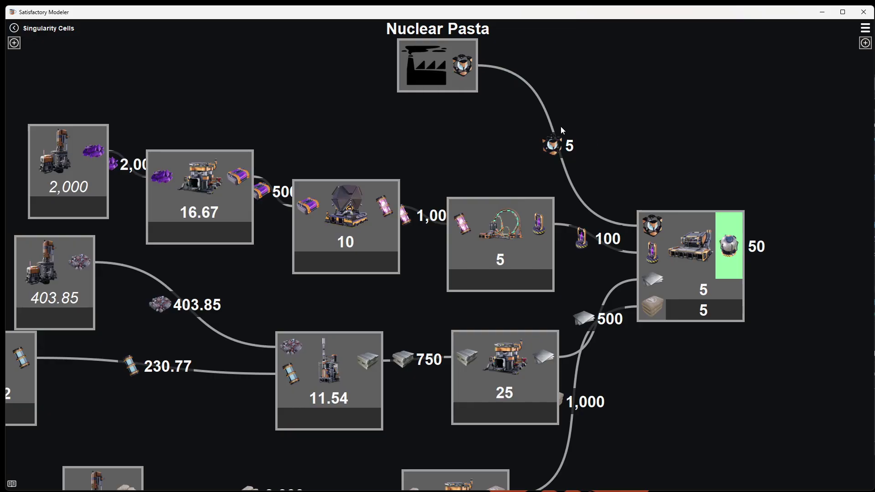
click(435, 72)
click(466, 84)
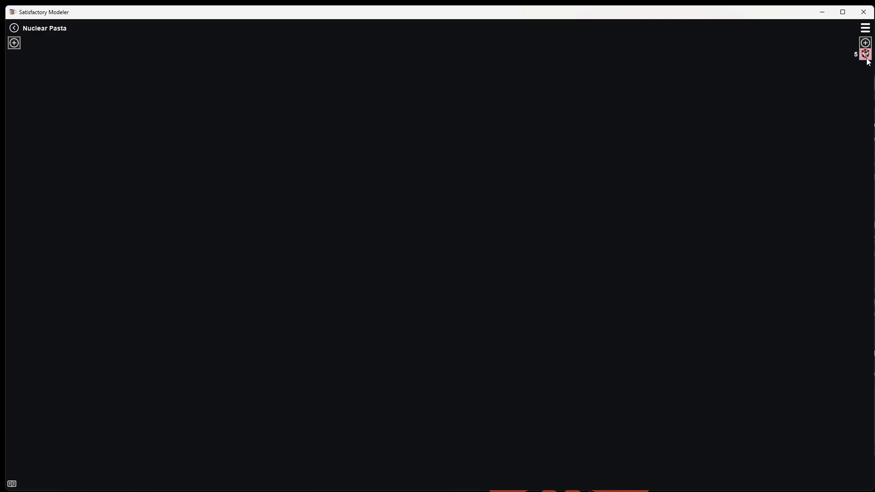
Step: Supply the Nuclear Pasta output with a Nuclear Pasta machine fed by Copper Powder and Pressure Conversion Cube machines
drag(866, 54, 489, 74)
click(698, 116)
click(487, 66)
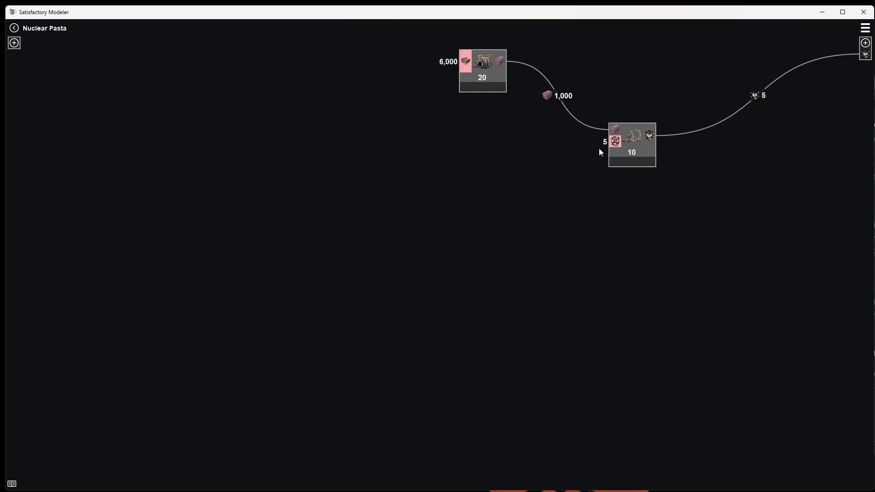
drag(575, 162, 573, 164)
click(551, 139)
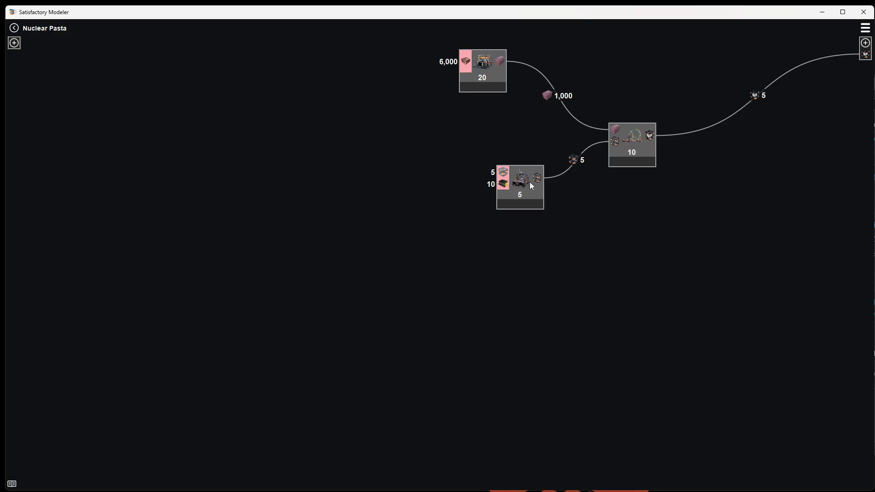
drag(530, 182, 491, 199)
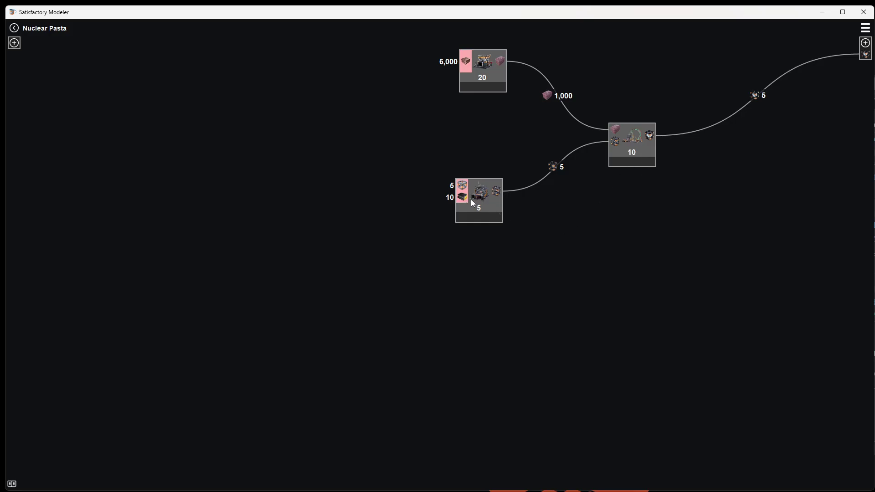
Step: Feed the Copper Powder constructor with Copper Ingot smelters and a Copper Ore miner, and tidy the machine layout
drag(468, 66, 231, 53)
click(356, 68)
click(228, 64)
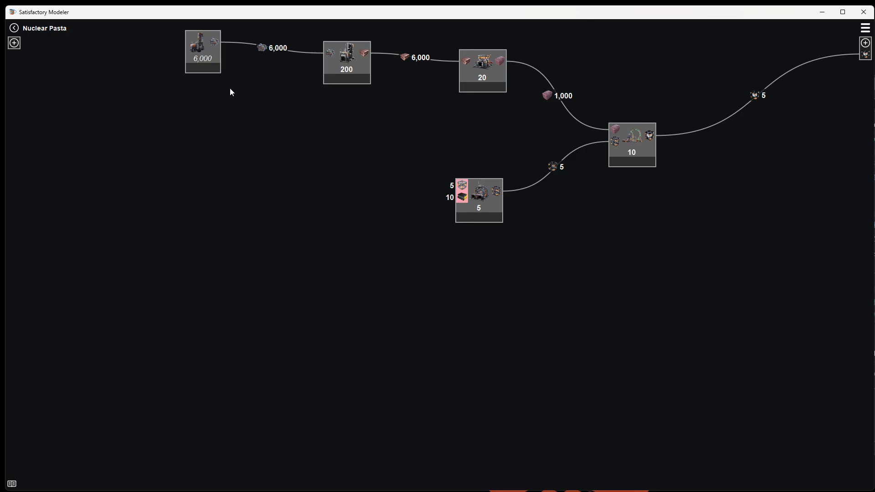
drag(210, 50, 198, 64)
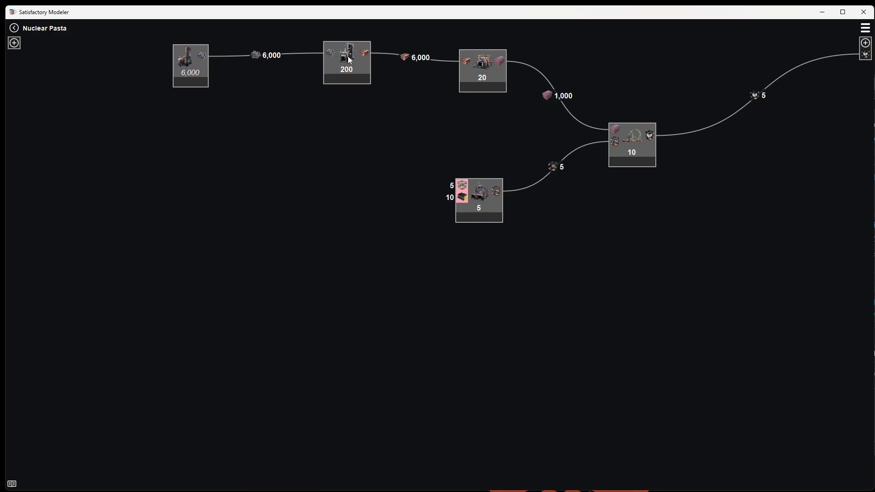
drag(349, 57, 336, 61)
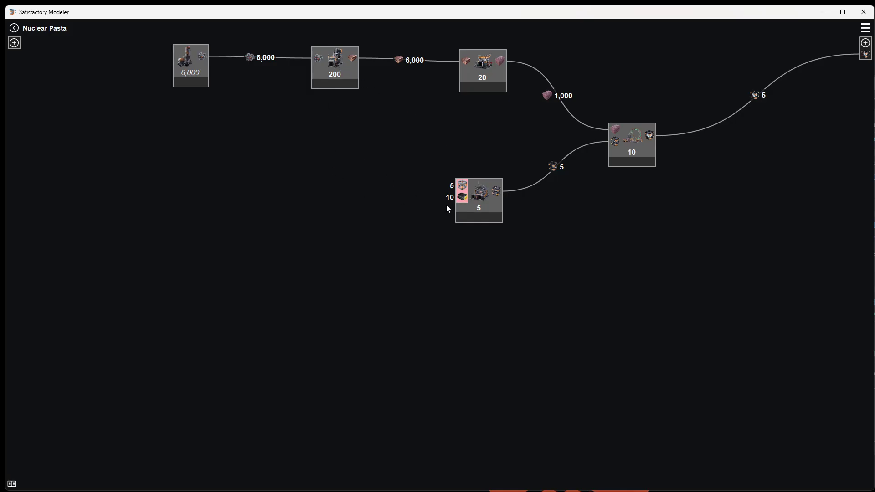
drag(482, 196, 489, 222)
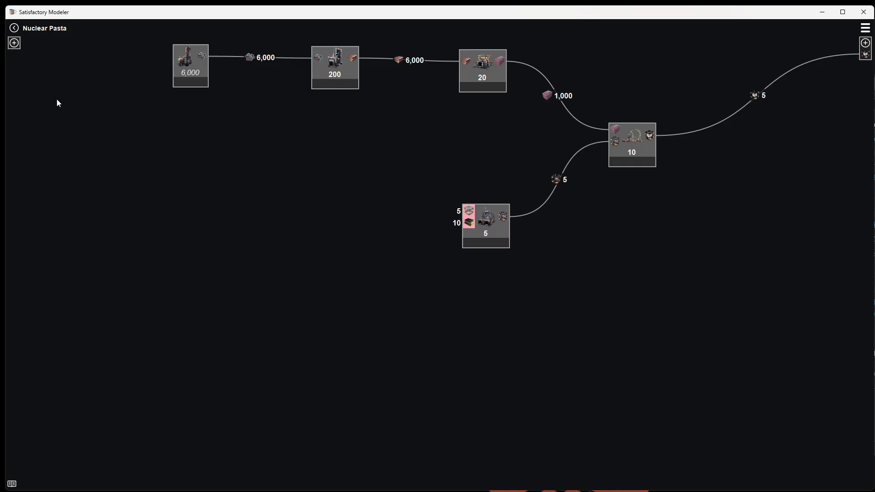
Step: Connect the cube machine's Fused Modular Frame and Radio Control Unit needs to new outpost inputs, and return to the Singularity Cells factory
click(17, 45)
drag(469, 213, 14, 54)
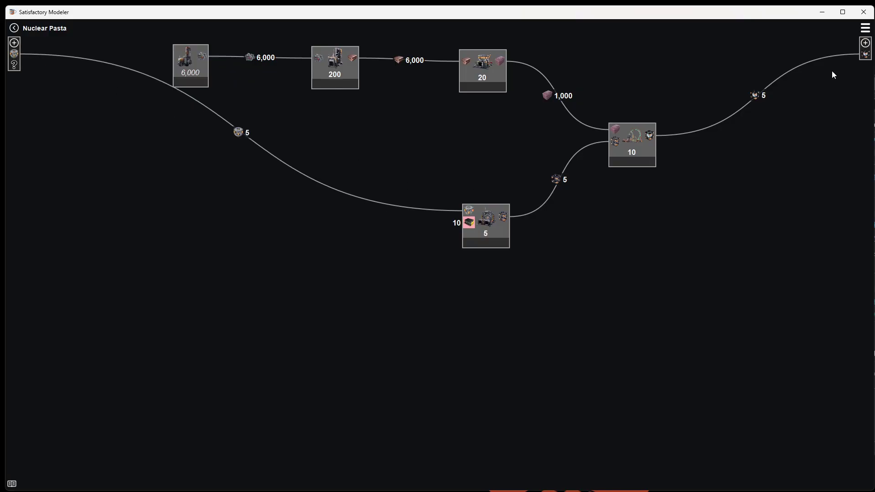
drag(469, 223, 12, 65)
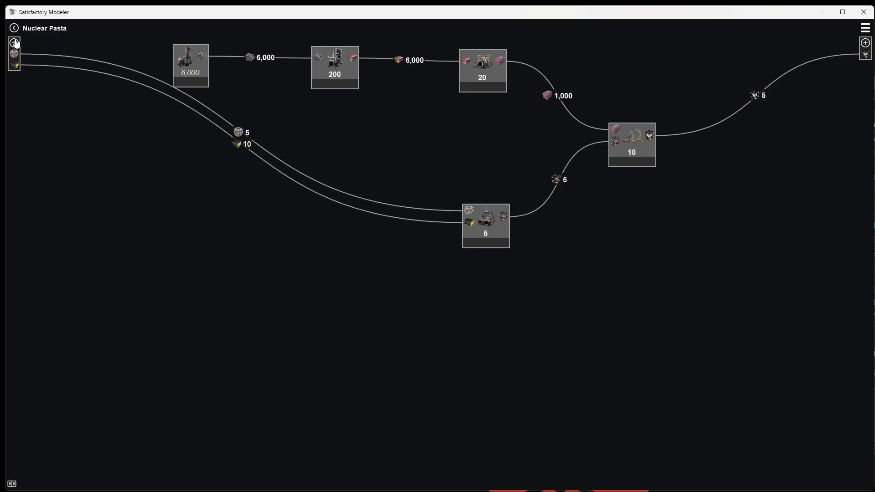
click(14, 28)
scroll(477, 325, down, 4)
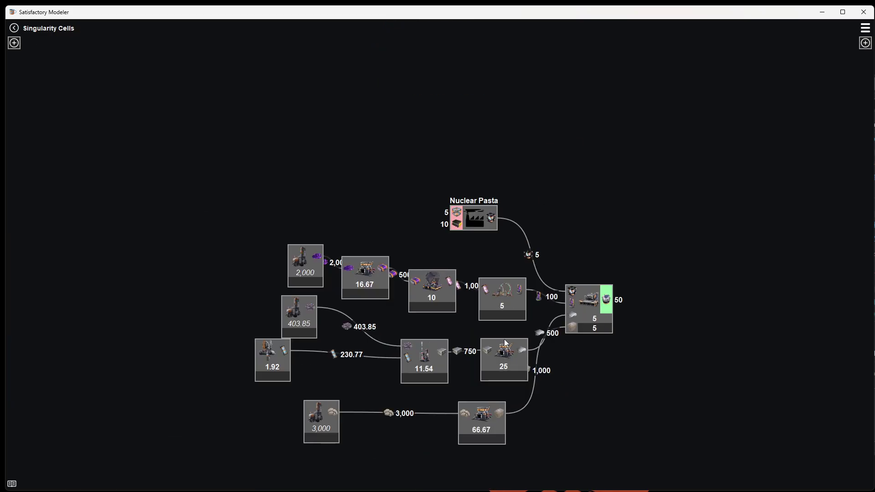
scroll(539, 306, up, 2)
drag(471, 237, 293, 182)
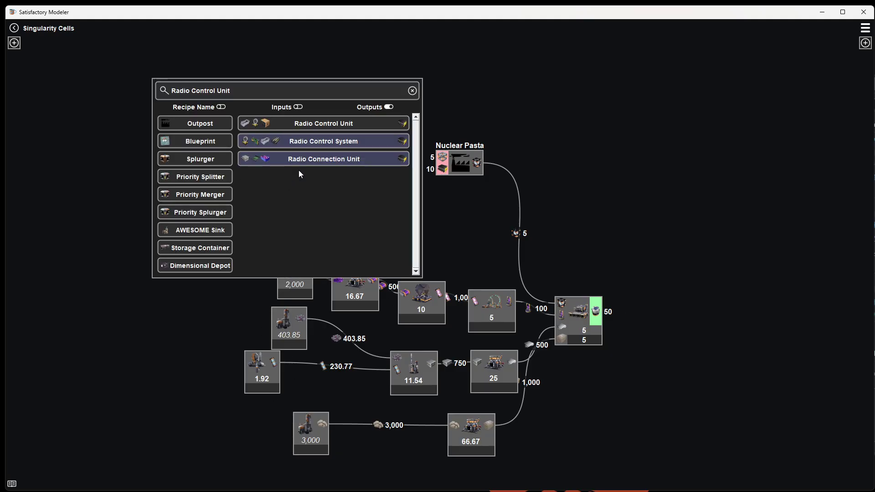
click(413, 91)
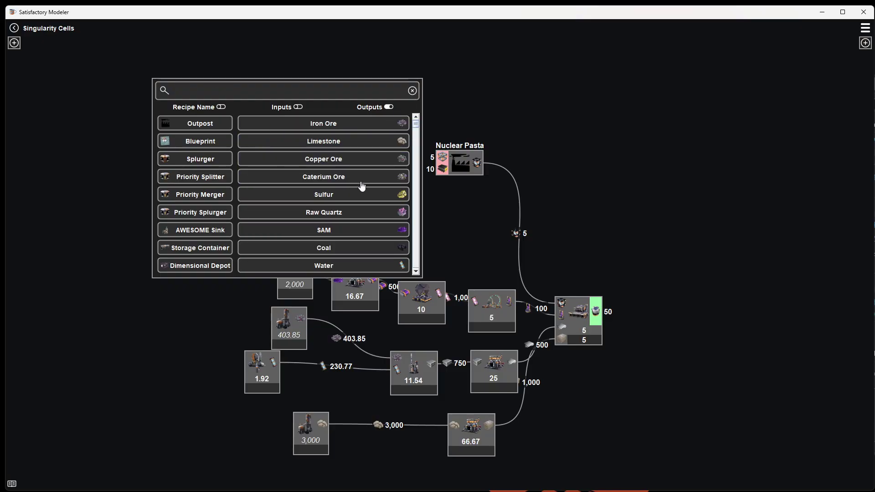
click(413, 91)
Step: Add two empty outposts, one above the other, on the supply side of the Nuclear Pasta outpost
right_click(307, 171)
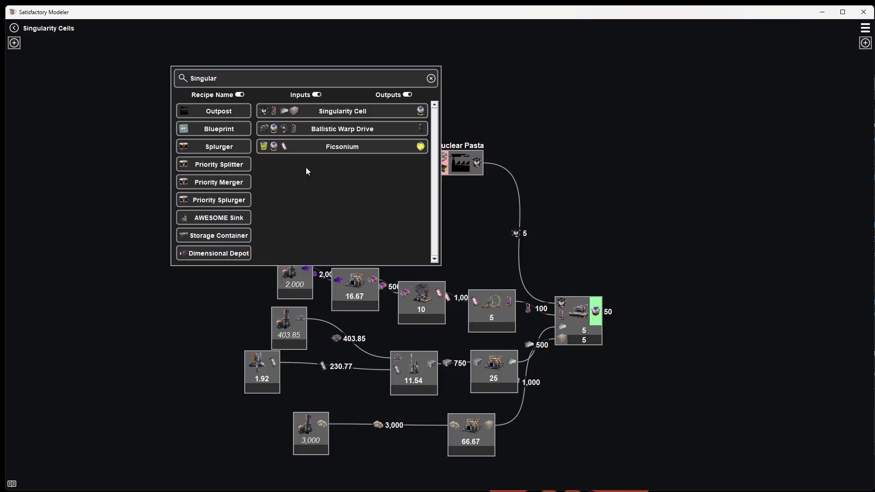
click(227, 117)
right_click(321, 98)
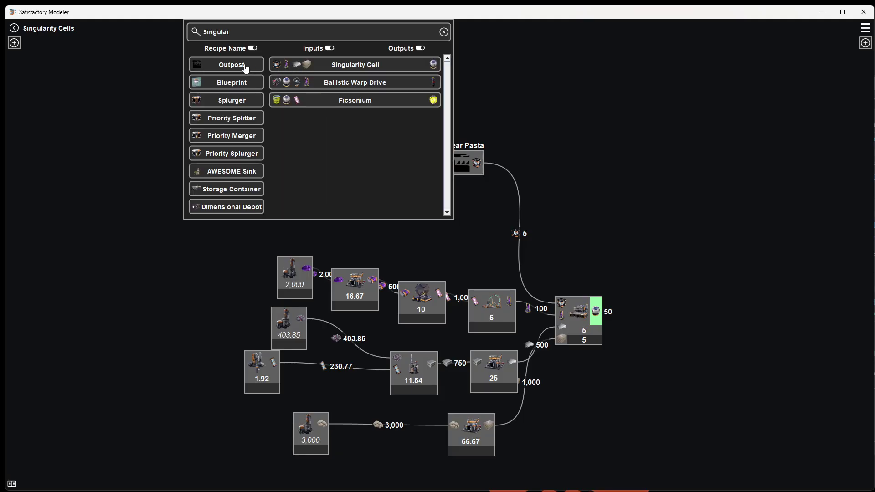
click(243, 65)
Step: Connect the upper new outpost to the Nuclear Pasta outpost's Fused Modular Frame input and open it
drag(442, 157, 305, 106)
right_click(305, 105)
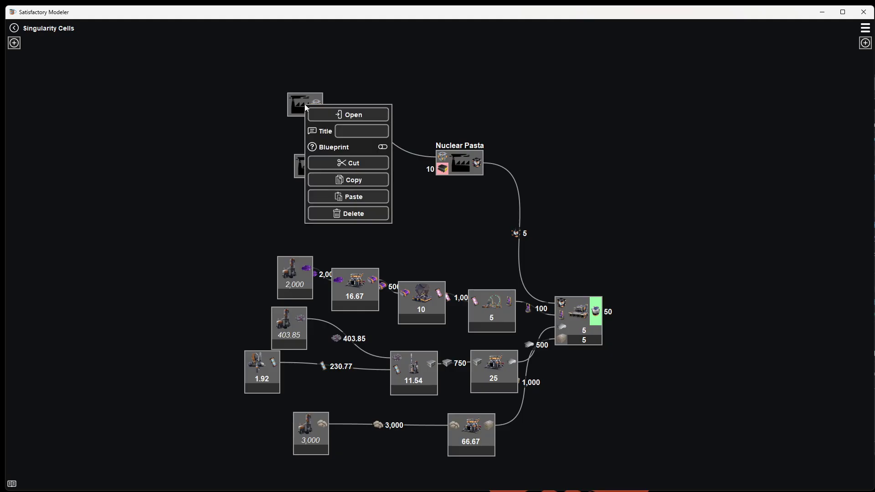
click(338, 116)
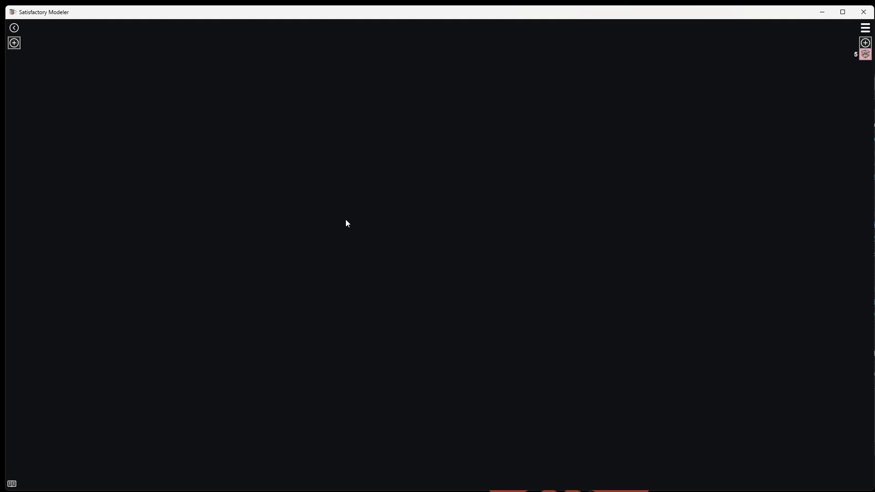
Step: Supply the output with the standard Fused Modular Frame recipe and connect its Aluminum Casing to a new outpost input
drag(865, 54, 675, 201)
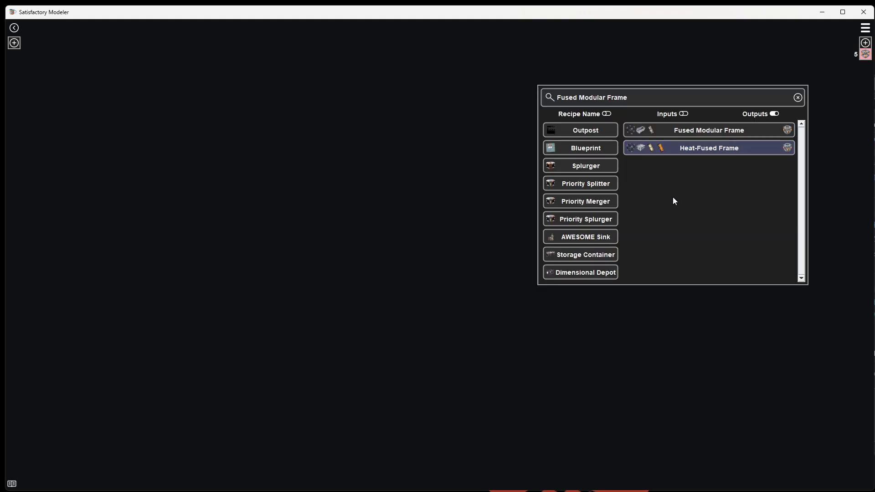
click(705, 130)
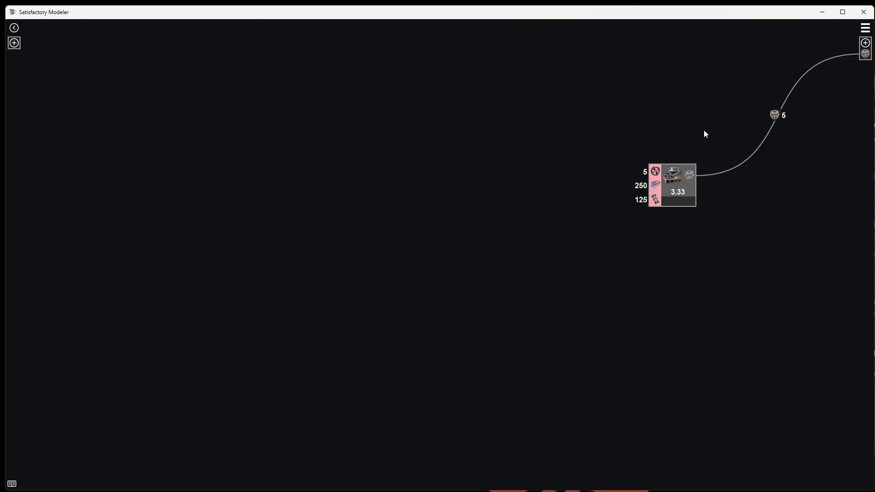
drag(674, 174, 642, 158)
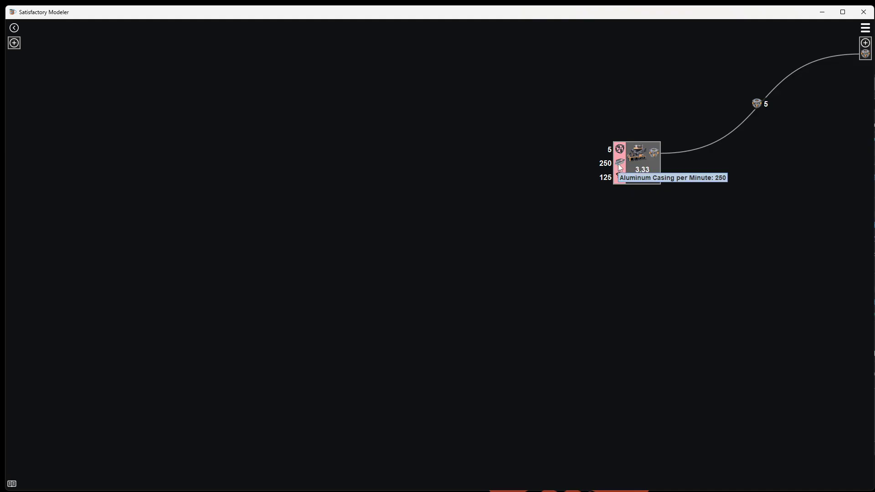
click(18, 44)
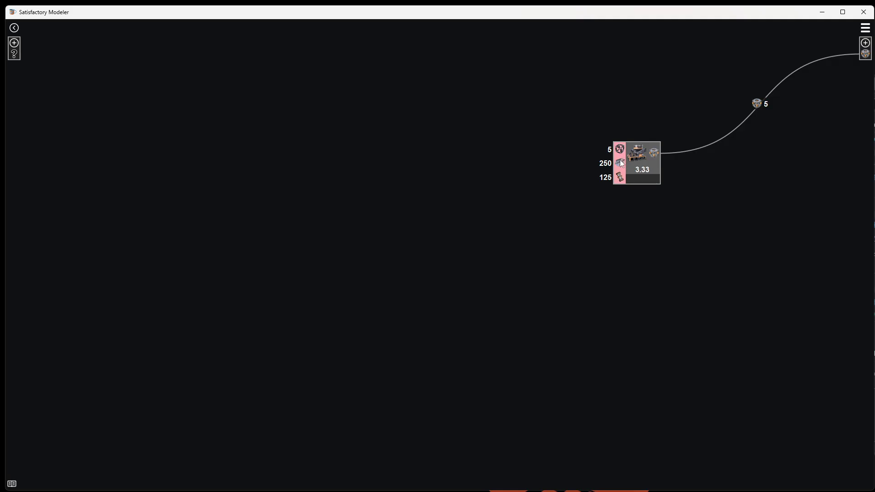
drag(621, 162, 17, 58)
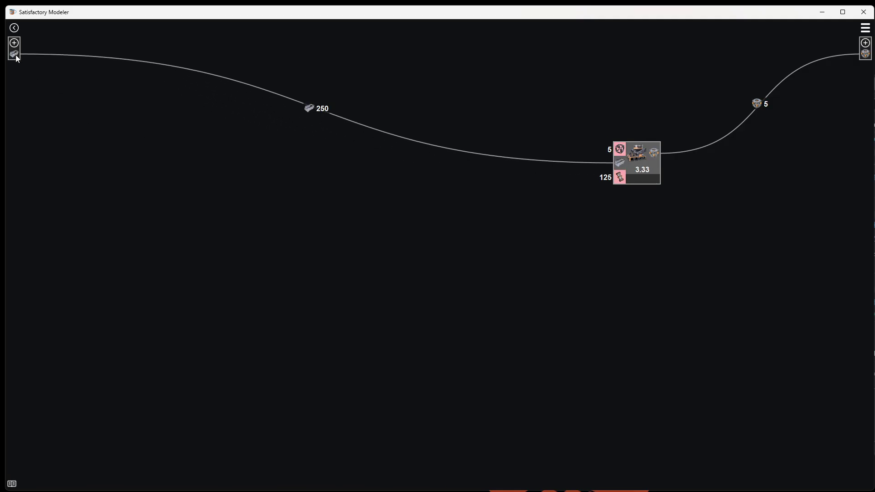
Step: Feed the Fused Modular Frame machine with the standard Heavy Modular Frame recipe, and move the fused frame machine well below it
click(619, 149)
drag(618, 157, 470, 120)
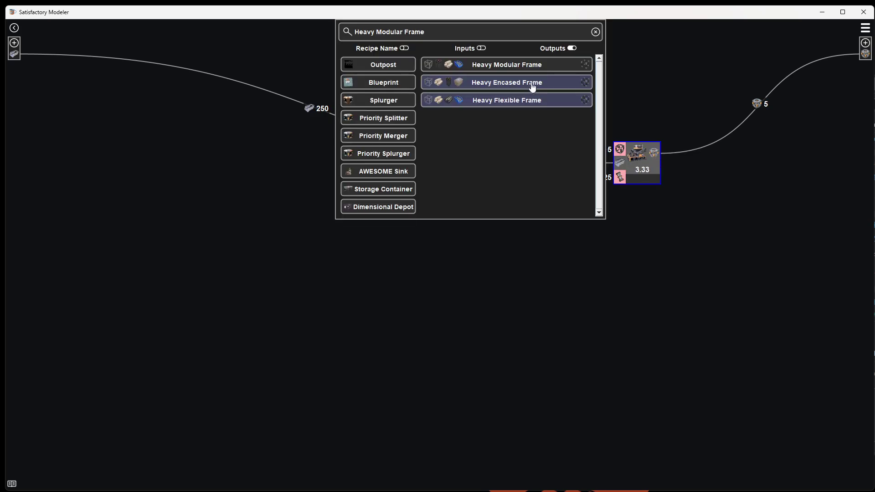
click(523, 65)
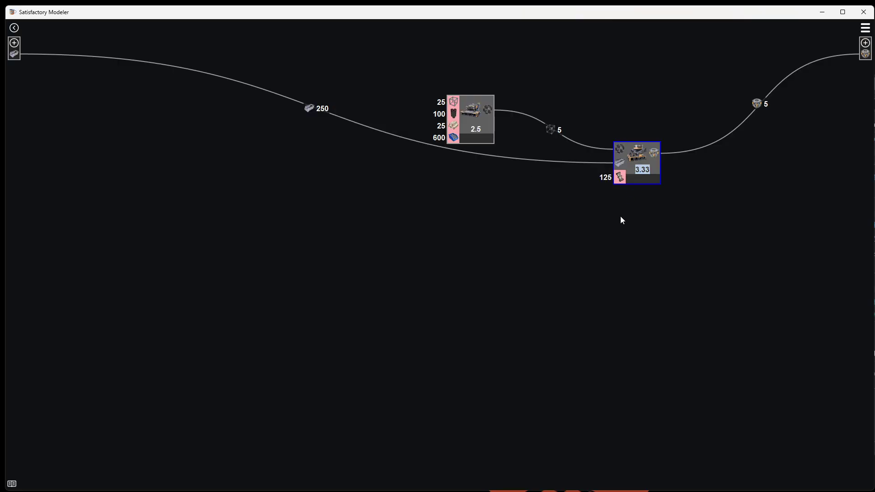
drag(635, 168, 636, 379)
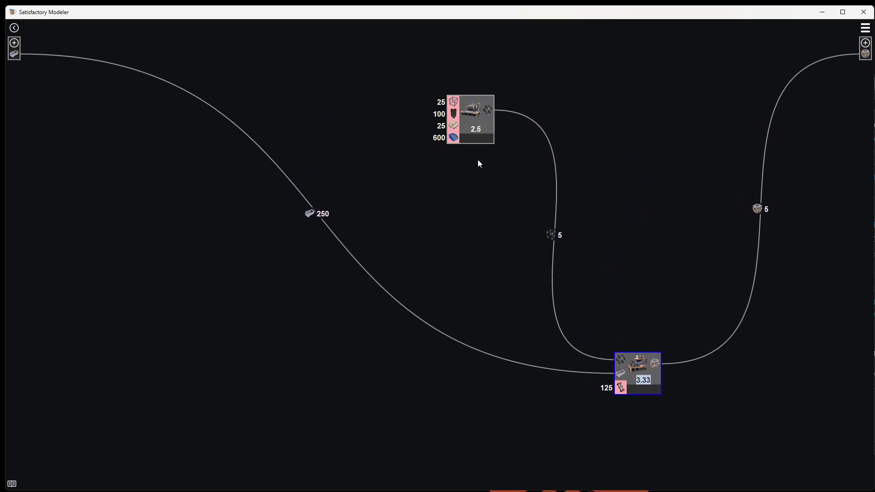
Step: Feed the Heavy Modular Frame machine with Modular Frames, supplied with reinforced plates by the Stitched Iron Plate recipe
drag(454, 106, 375, 79)
click(355, 67)
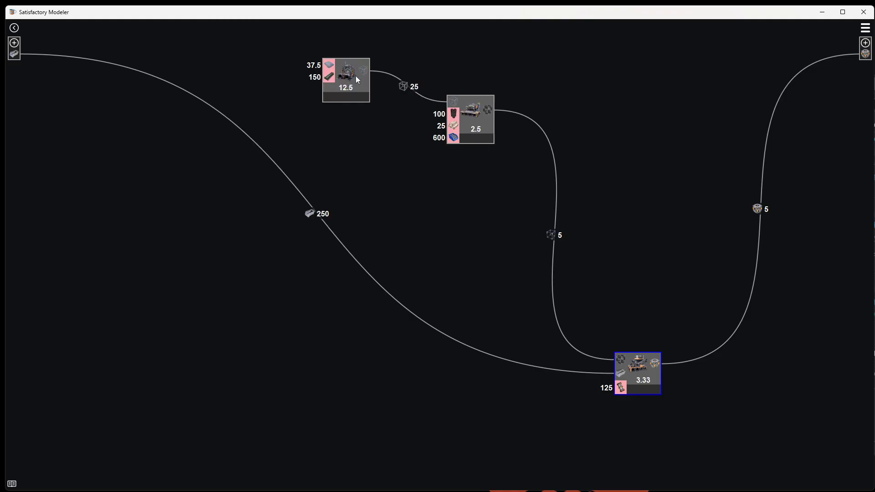
drag(325, 68, 197, 56)
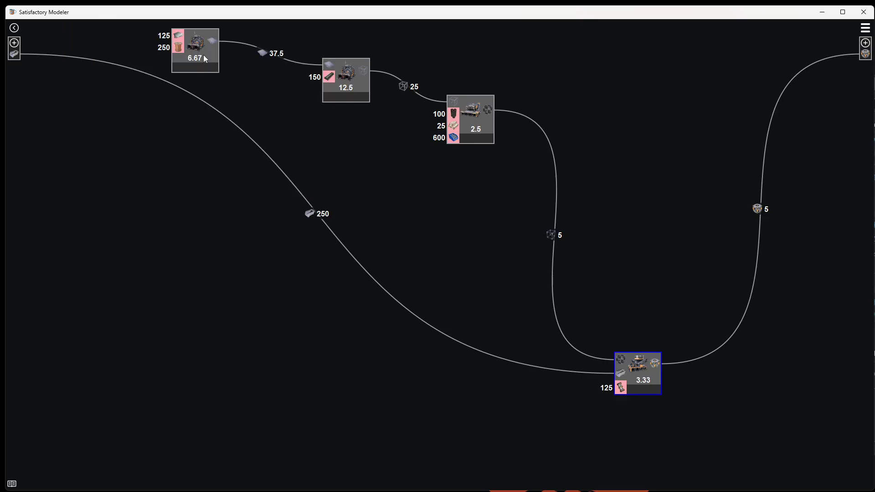
mouse_move(205, 59)
mouse_down()
mouse_move(207, 90)
mouse_move(207, 73)
mouse_up()
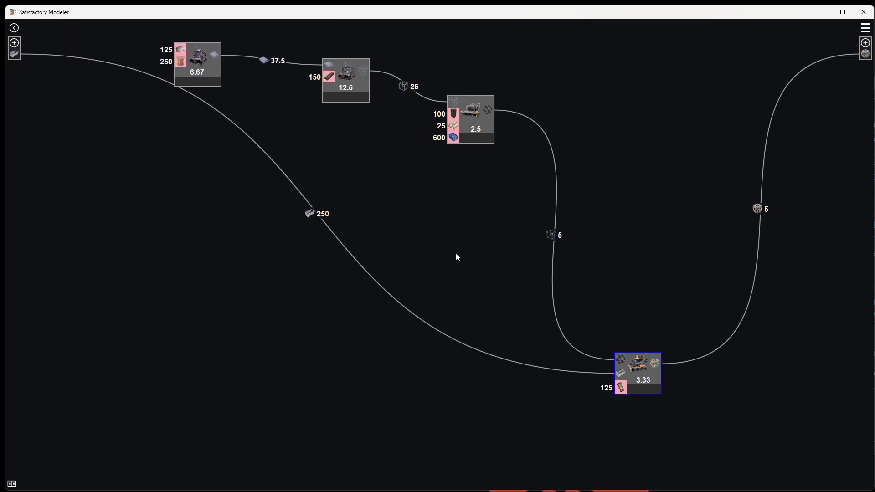
Step: Supply the Stitched Iron Plate machine's wire with a Wire constructor fed by a Copper Ingot smelter
drag(458, 258, 475, 79)
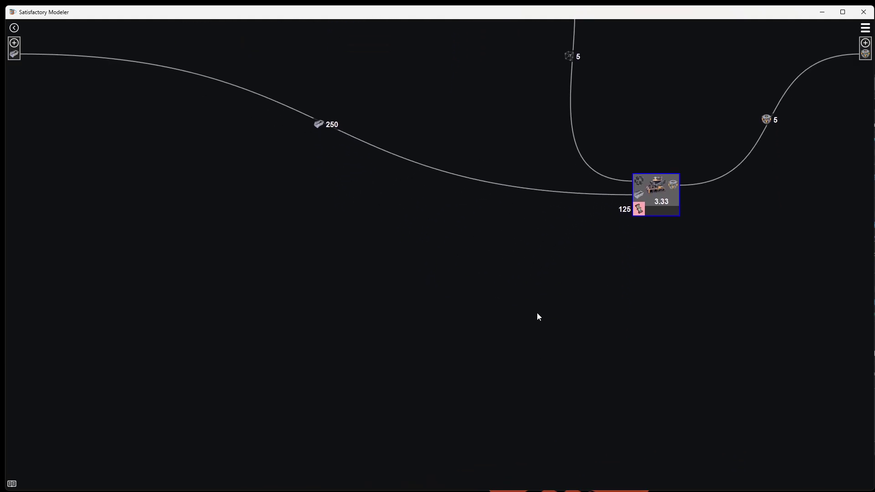
drag(538, 317, 457, 234)
drag(470, 177, 470, 201)
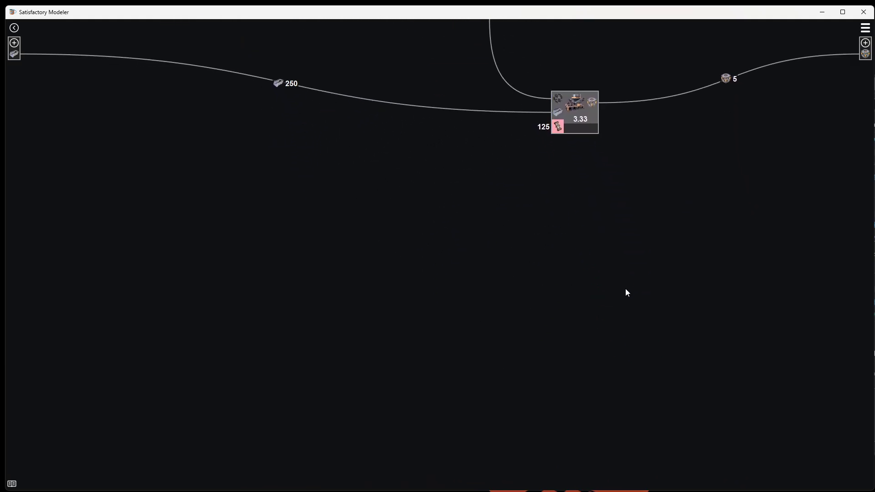
scroll(622, 301, up, 1)
scroll(622, 301, down, 4)
scroll(617, 316, up, 1)
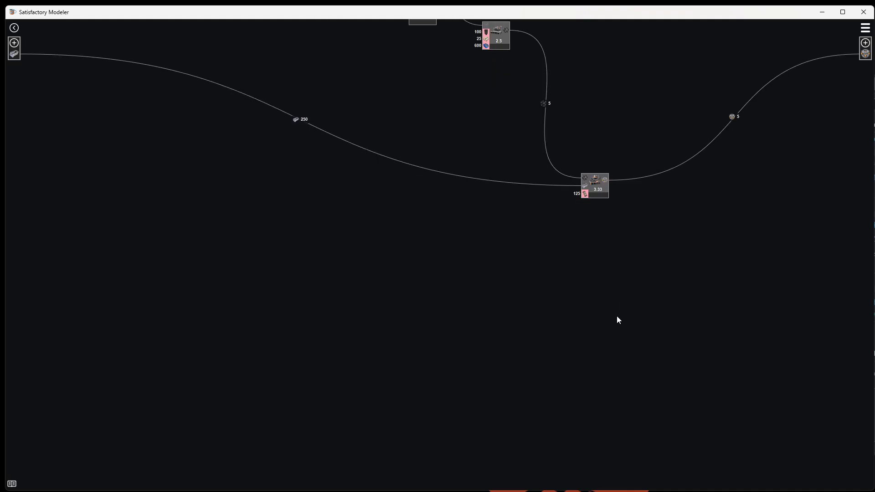
scroll(618, 320, up, 2)
drag(622, 316, 827, 417)
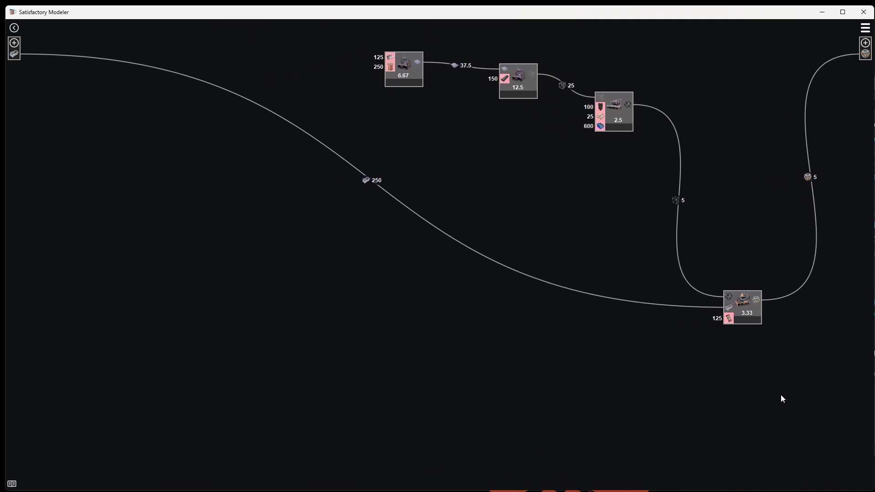
drag(379, 72, 189, 71)
click(321, 68)
click(204, 65)
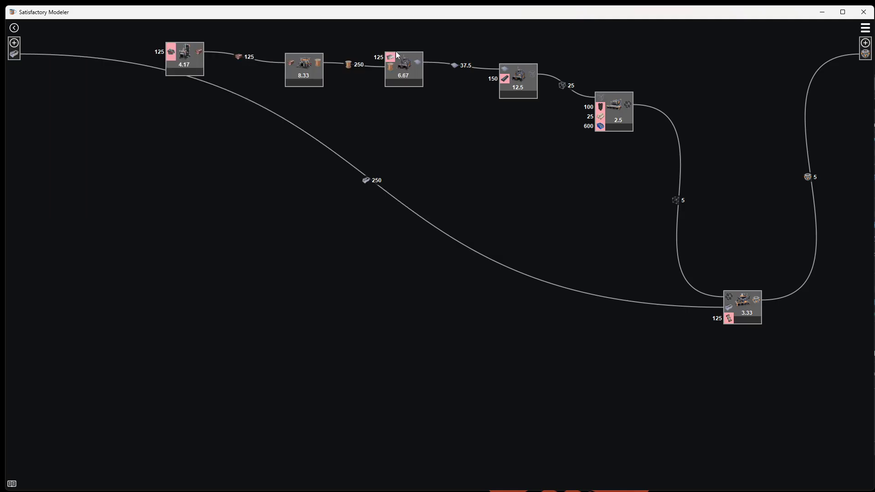
Step: Supply the Stitched Iron Plate machine's plates with the standard Iron Plate recipe, fed by a standard Iron Ingot smelter
drag(393, 57, 362, 46)
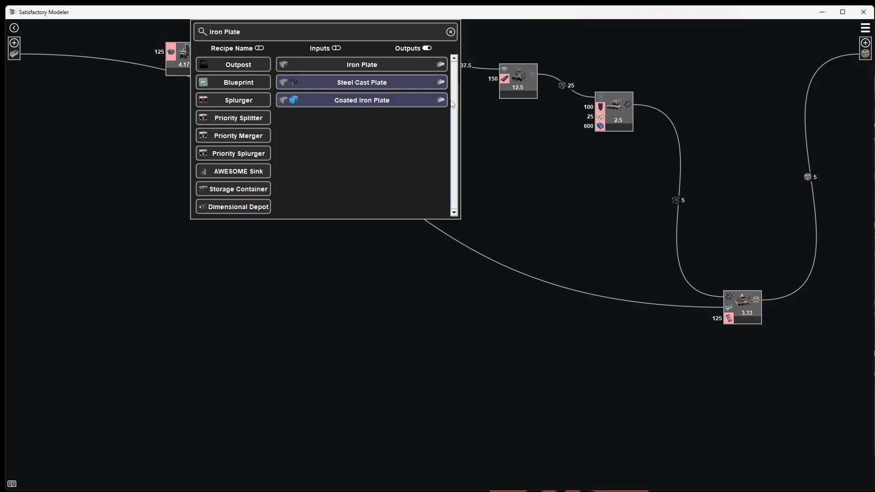
click(387, 64)
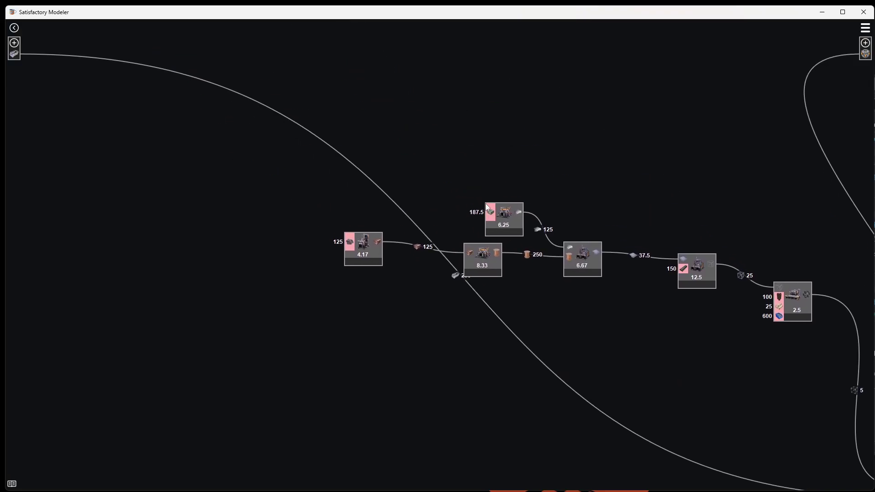
drag(488, 208, 358, 98)
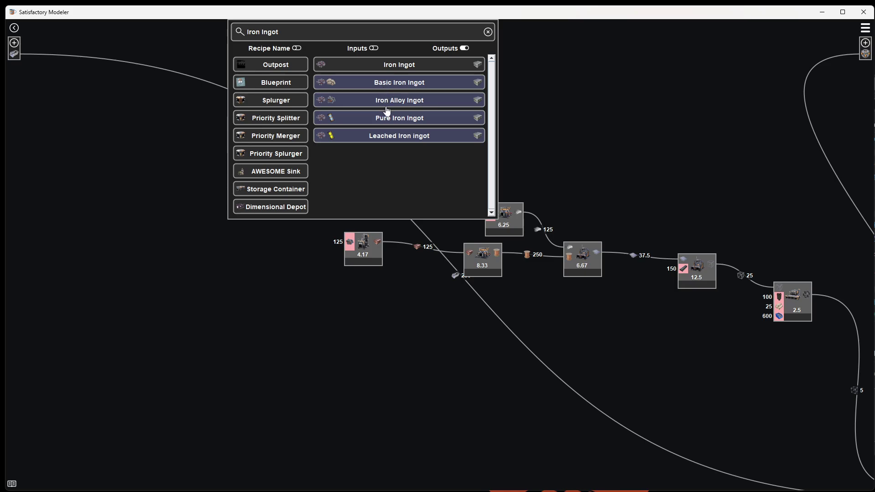
click(393, 67)
Step: Add miners that feed the iron smelter with Iron Ore and the copper smelter with Copper Ore
drag(352, 92, 283, 88)
click(299, 68)
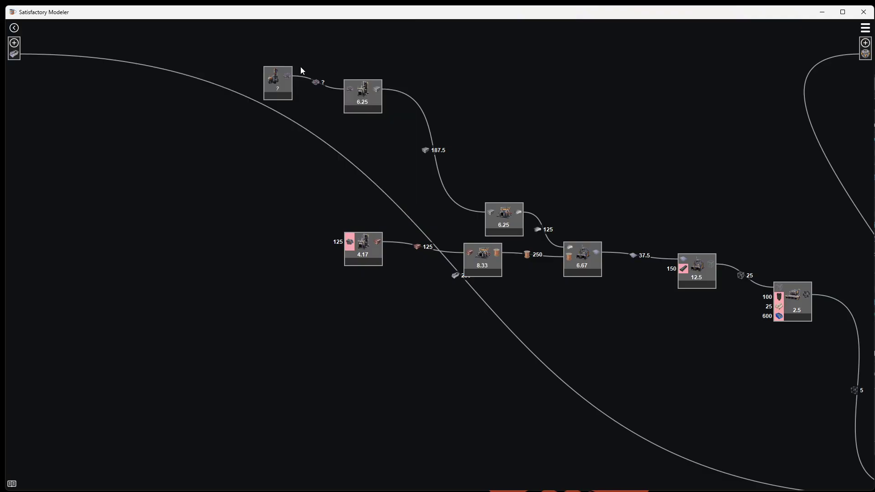
drag(351, 243, 262, 222)
click(288, 166)
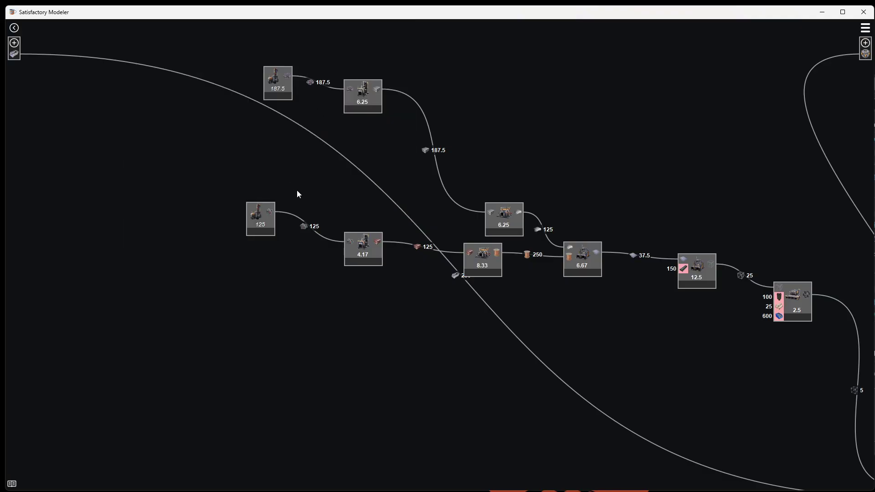
Step: Supply the Modular Frame machine's rods with the Steel Rod recipe, fed by a Solid Steel Ingot foundry
scroll(516, 387, down, 3)
scroll(516, 386, right, 5)
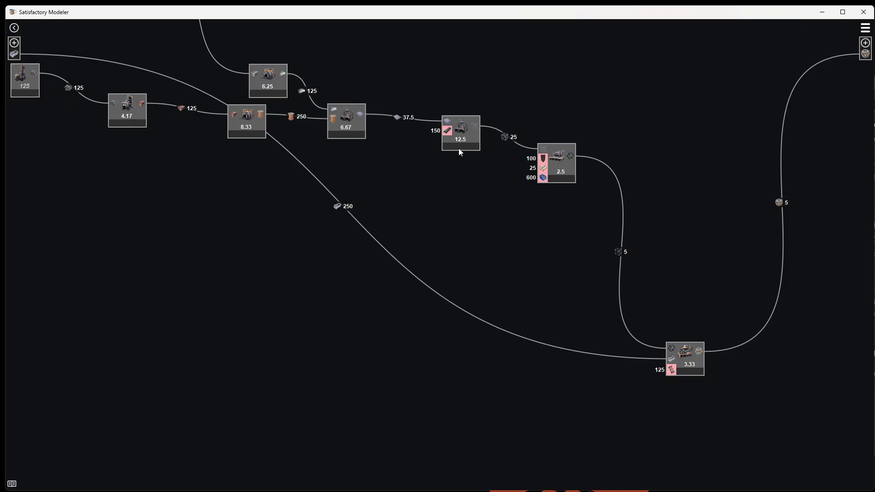
drag(445, 132, 296, 233)
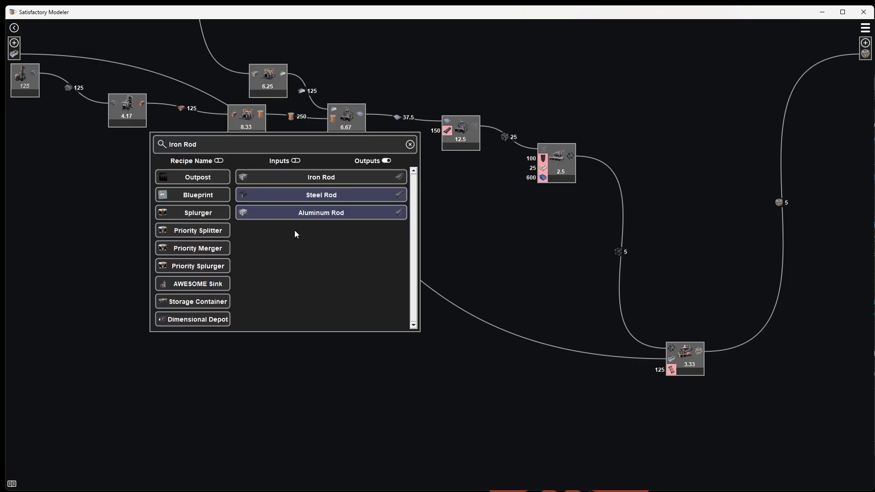
click(322, 196)
drag(271, 227, 160, 233)
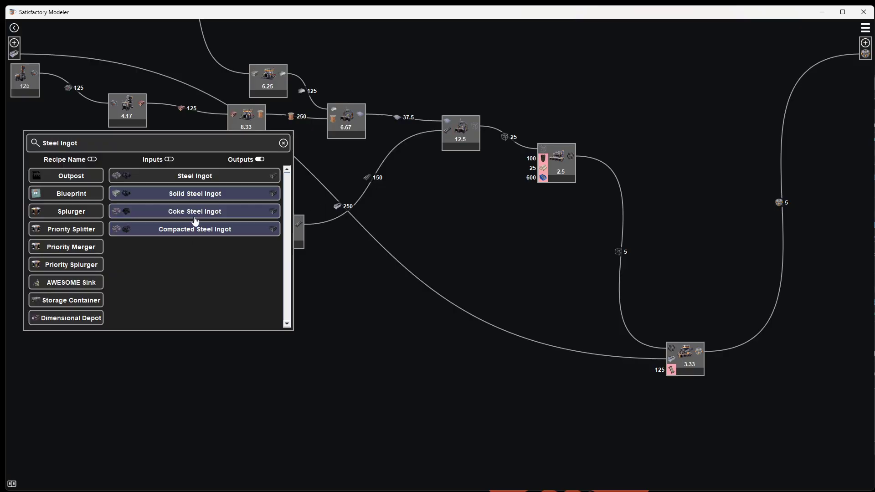
click(211, 201)
Step: Feed the Solid Steel Ingot foundry with mined Coal and with an Iron Ingot smelter supplied by mined Iron Ore
drag(199, 306, 460, 310)
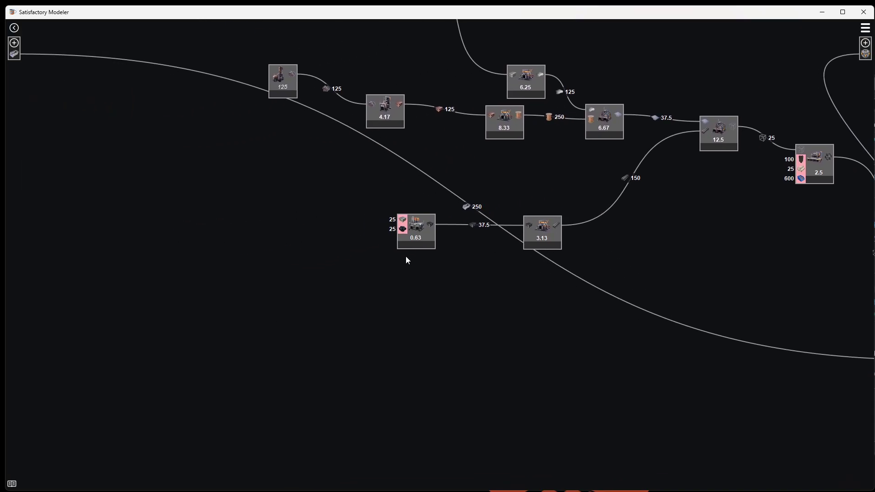
drag(338, 247, 253, 275)
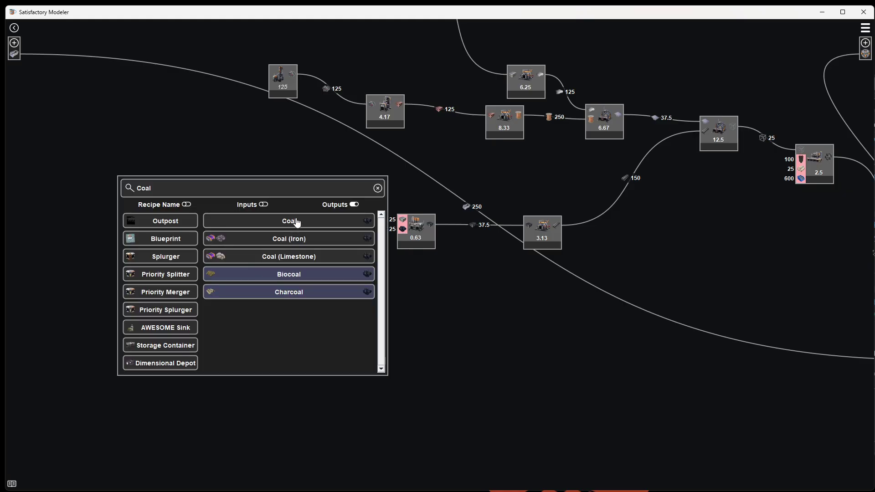
click(295, 222)
drag(391, 220, 267, 181)
click(327, 128)
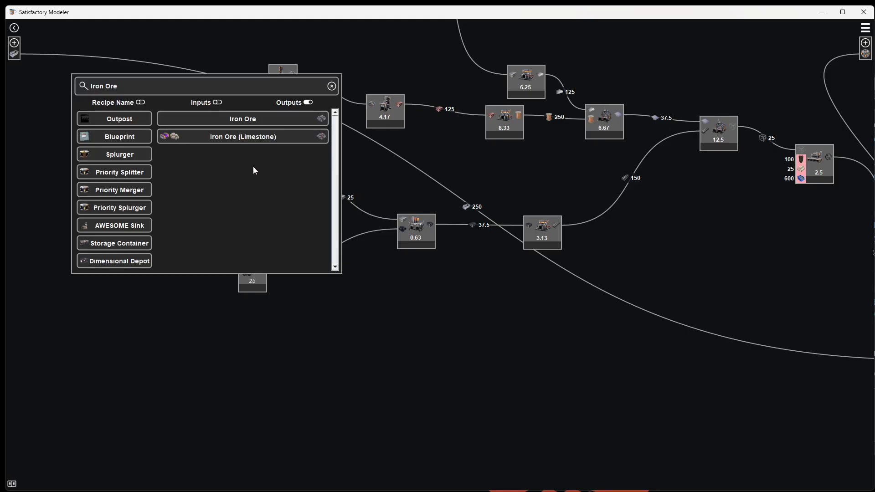
click(267, 121)
Step: Feed the Heavy Modular Frame machine with the standard Steel Pipe and Encased Industrial Beam recipes, placing both machines below it
drag(449, 341, 260, 347)
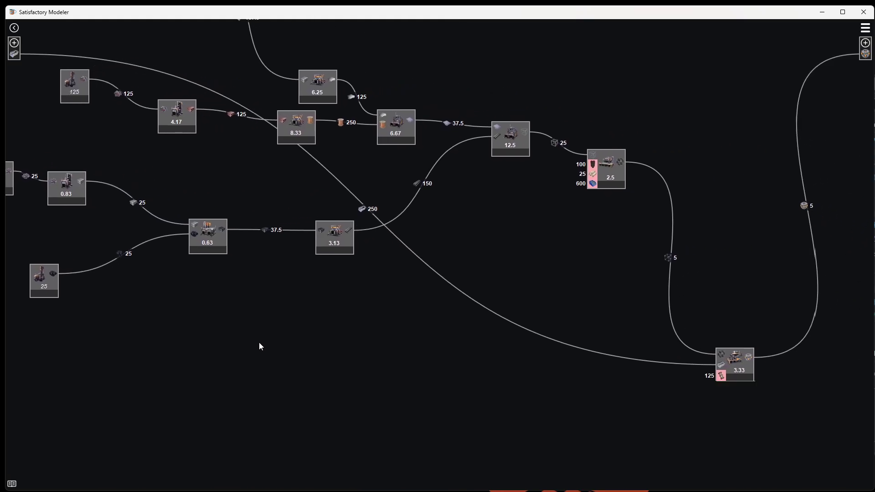
drag(483, 254, 455, 297)
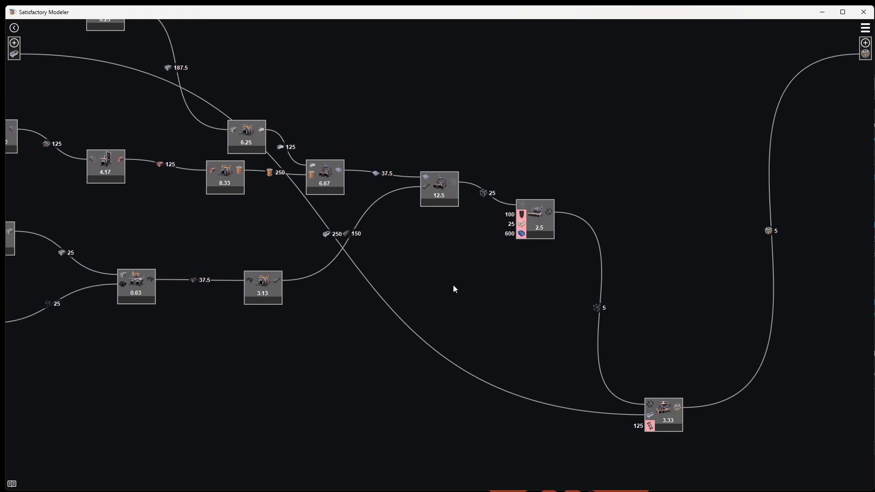
drag(522, 214, 318, 378)
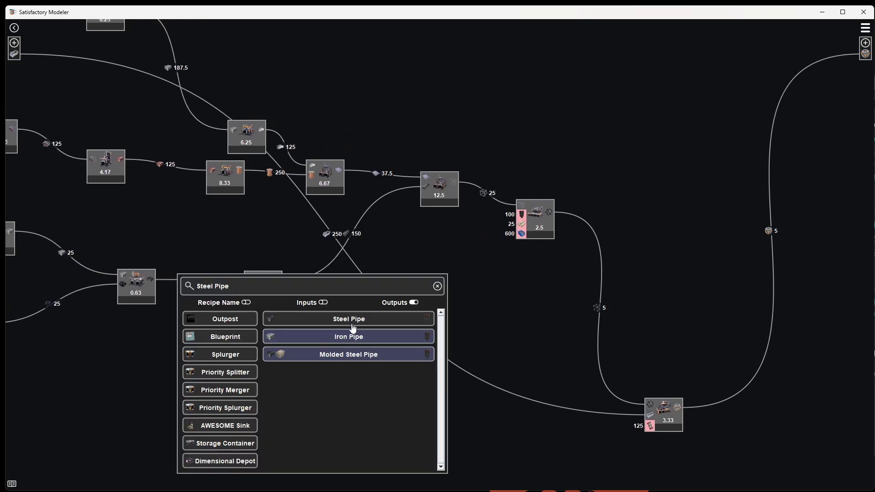
click(350, 320)
drag(521, 226, 384, 456)
click(448, 341)
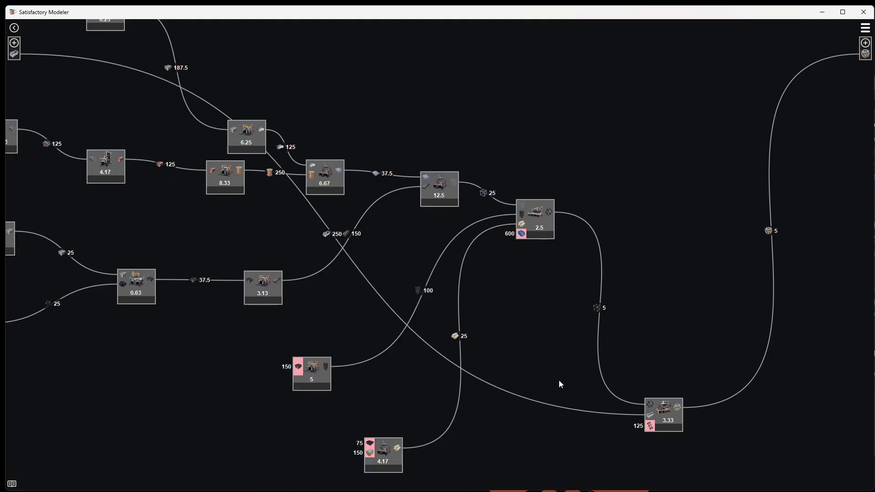
Step: Supply the Heavy Modular Frame machine's screws with the Cast Screw recipe, fed by an Iron Ingot smelter and an Iron Ore miner
drag(520, 301, 518, 213)
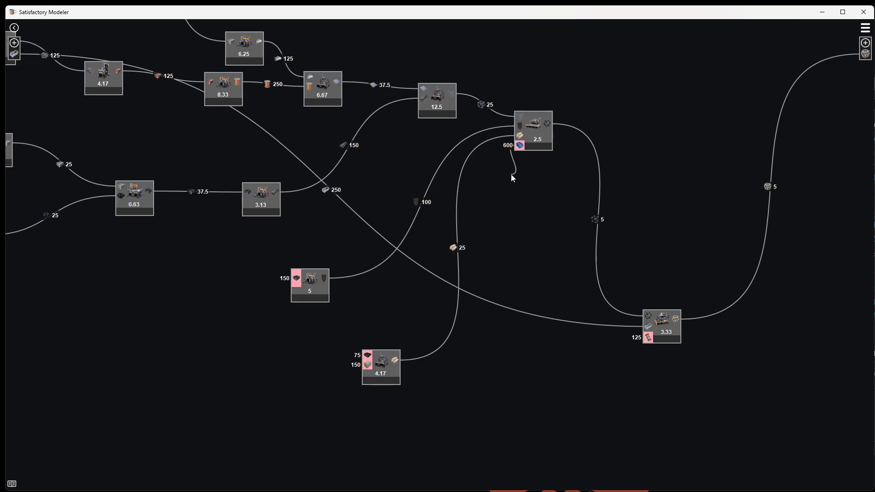
drag(511, 177, 415, 456)
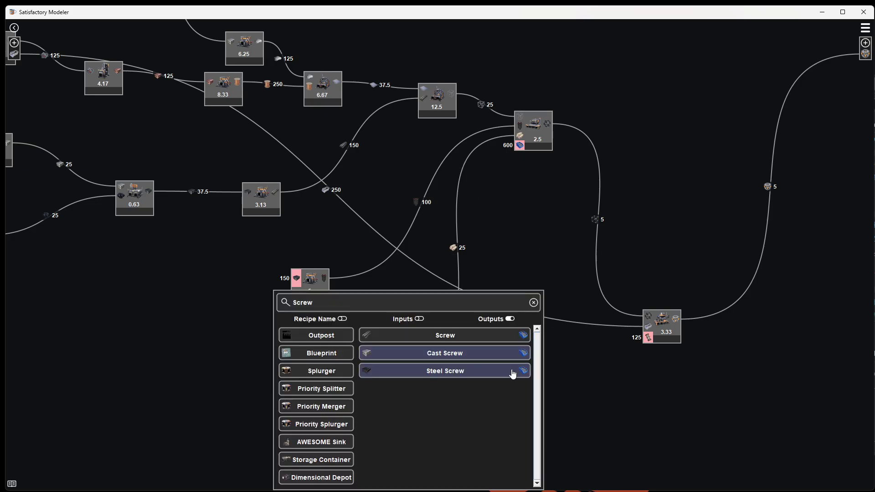
click(465, 357)
drag(468, 441, 537, 304)
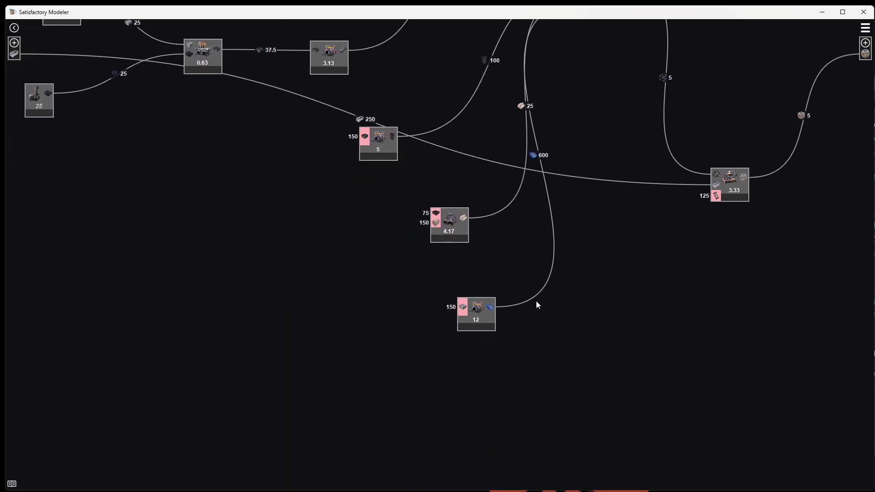
drag(462, 313, 276, 296)
click(350, 249)
click(213, 240)
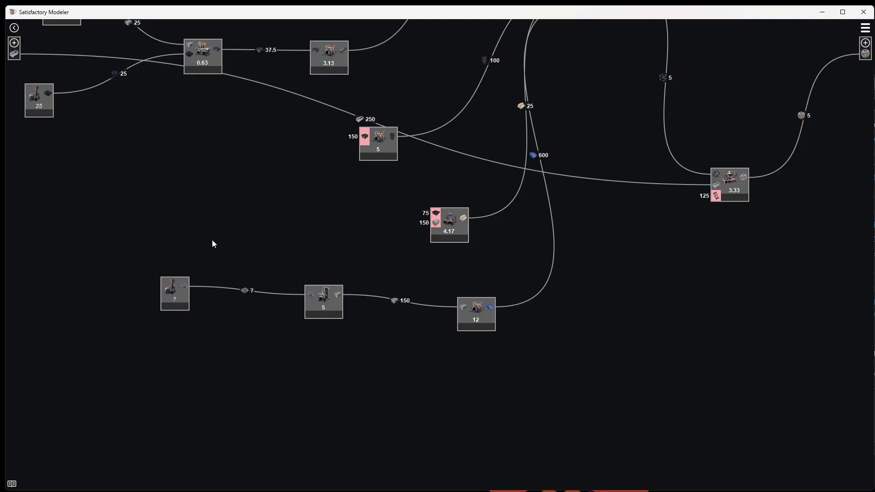
Step: Feed the Encased Industrial Beam machine with Concrete made from mined Limestone, and with a Steel Beam constructor
scroll(392, 256, up, 1)
drag(430, 278, 194, 269)
click(321, 226)
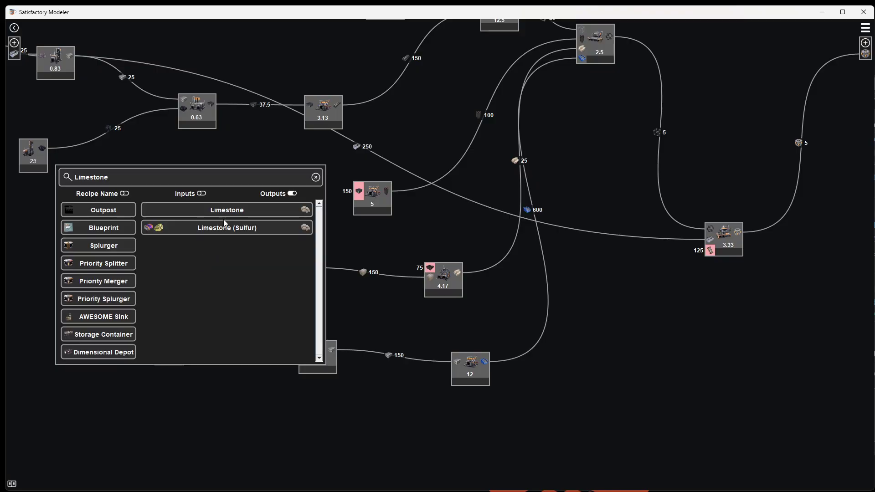
click(227, 208)
drag(430, 268, 149, 224)
click(299, 185)
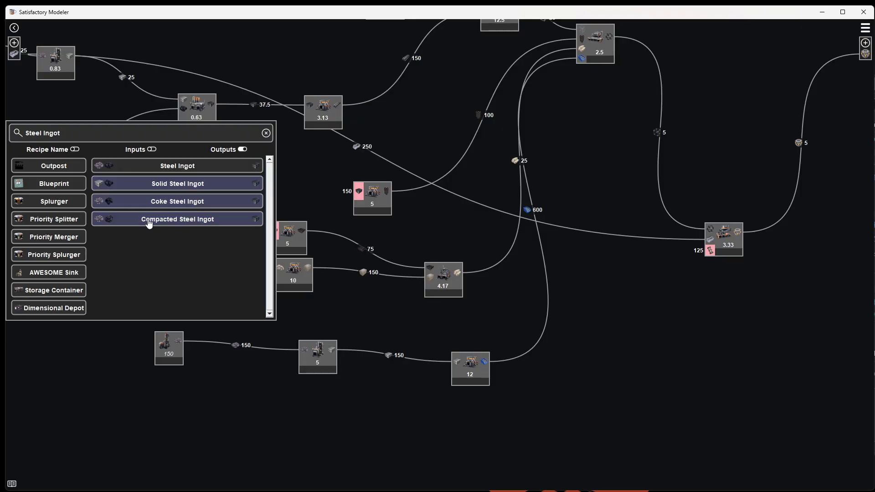
Step: Supply the Steel Beam and Steel Pipe constructors with separate foundries using the standard Steel Ingot recipe
click(161, 167)
drag(361, 193, 239, 178)
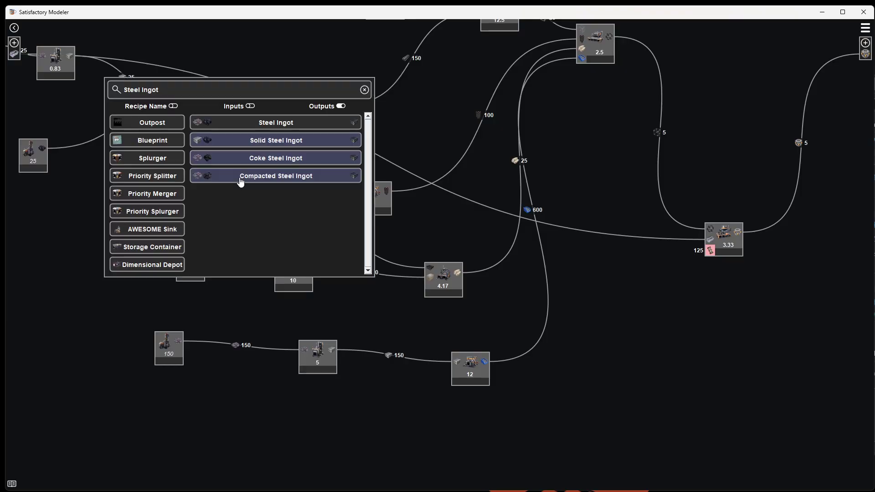
click(251, 128)
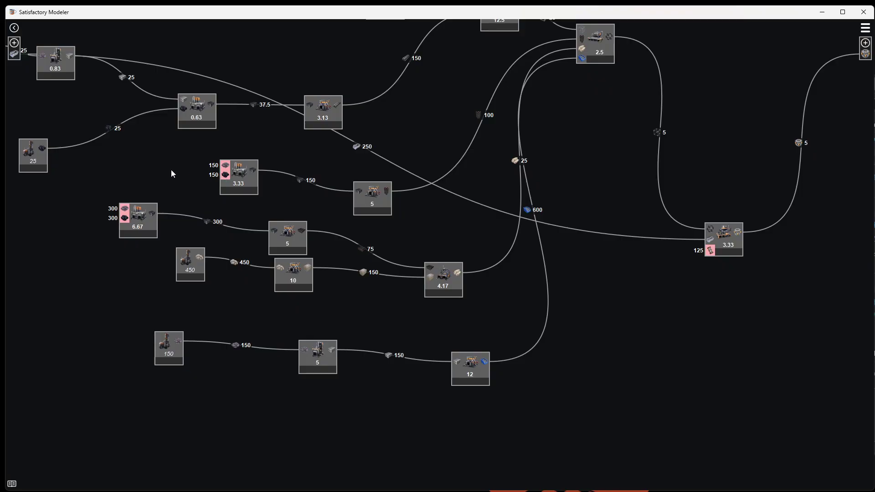
Step: Delete the Steel Pipe constructor's own Steel Ingot foundry and connect the constructor to the shared Solid Steel Ingot foundry
drag(171, 169, 198, 259)
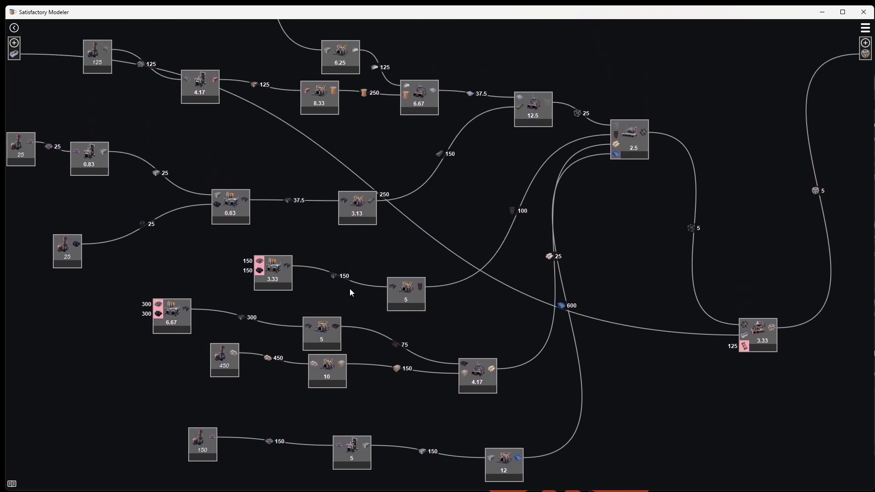
click(272, 279)
key(Delete)
drag(392, 287, 243, 201)
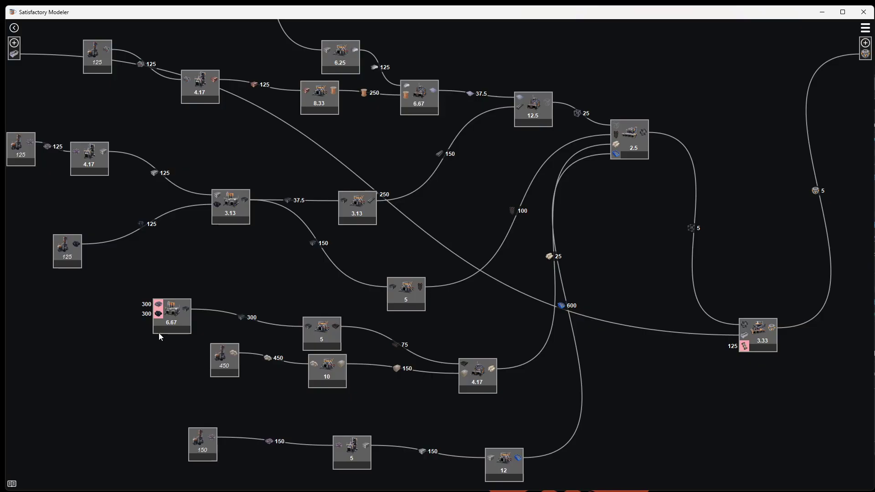
Step: Delete the Steel Beam constructor's own Steel Ingot foundry and connect the constructor to the shared Solid Steel Ingot foundry
drag(177, 311, 200, 300)
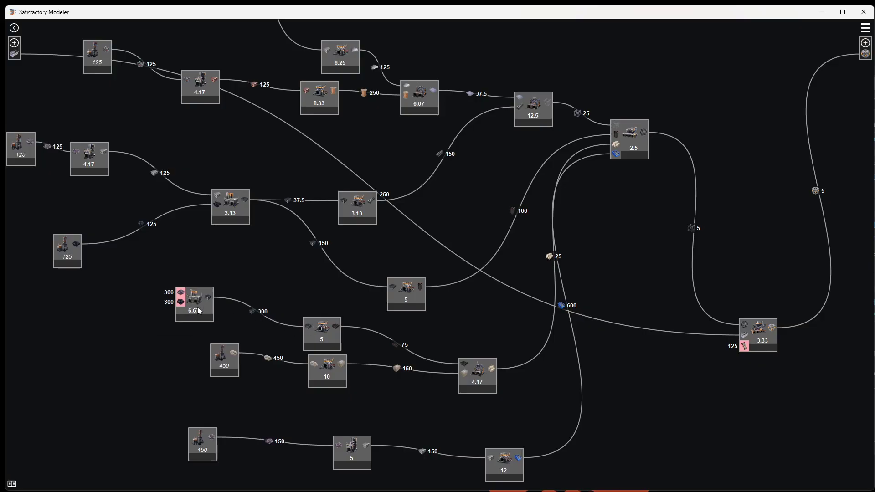
click(190, 296)
key(Delete)
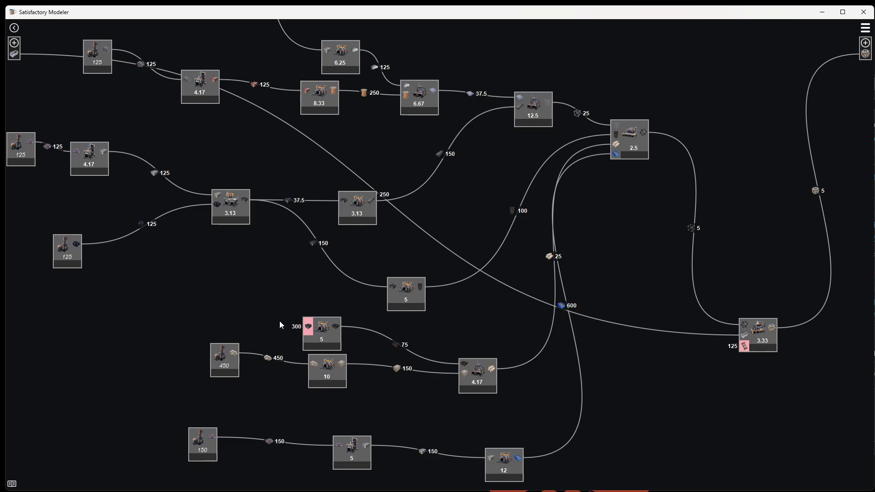
drag(310, 326, 251, 203)
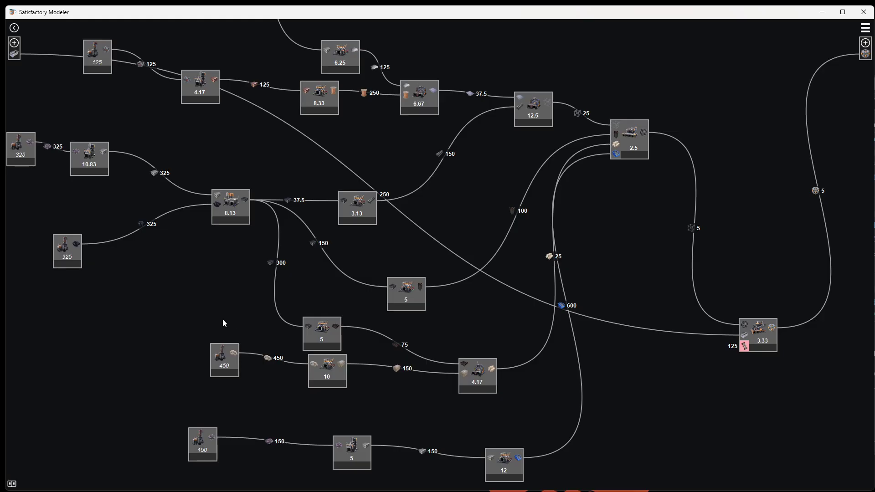
Step: Supply the Fused Modular Frame machine's remaining input with a Nitrogen Gas extractor placed below it
drag(207, 303, 192, 156)
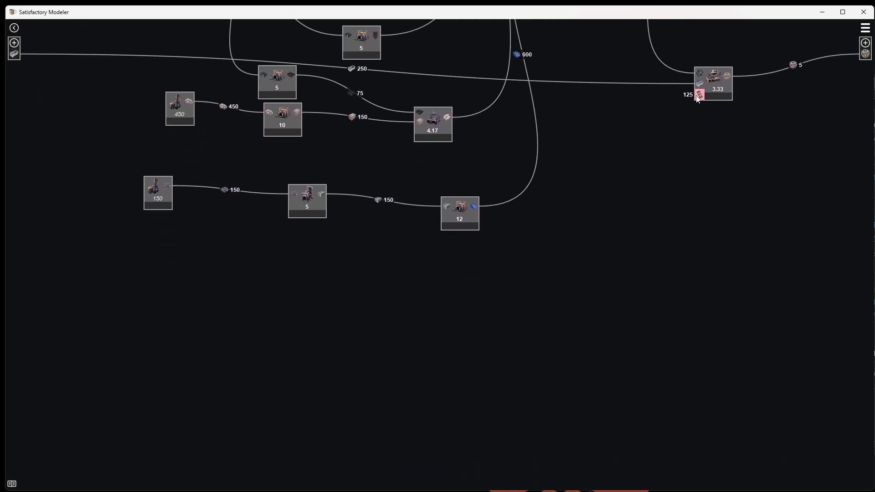
drag(698, 99, 550, 262)
click(577, 214)
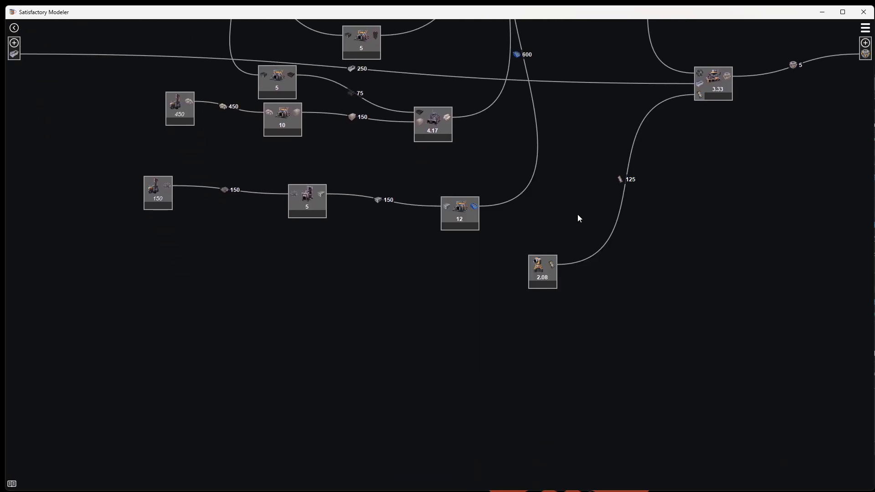
Step: Move the Fused Modular Frame machine farther from the Heavy Modular Frame machine and align it with the connection between them
scroll(688, 272, down, 5)
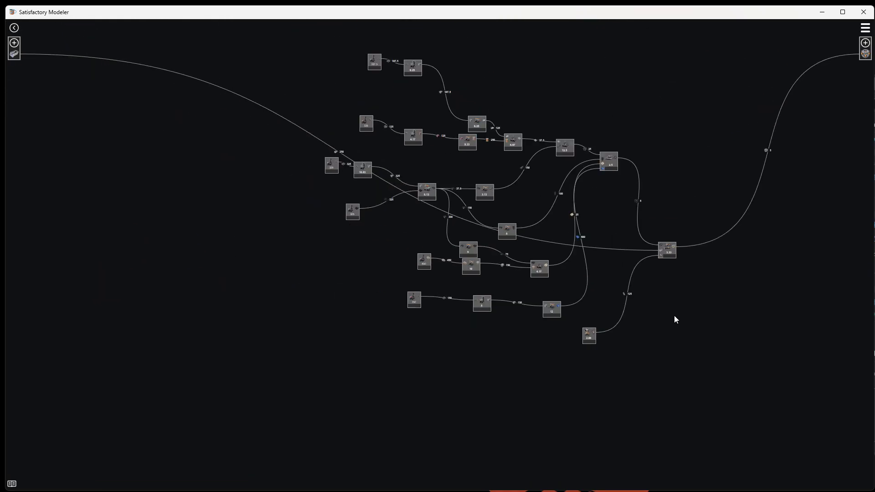
scroll(674, 316, up, 4)
scroll(674, 316, down, 2)
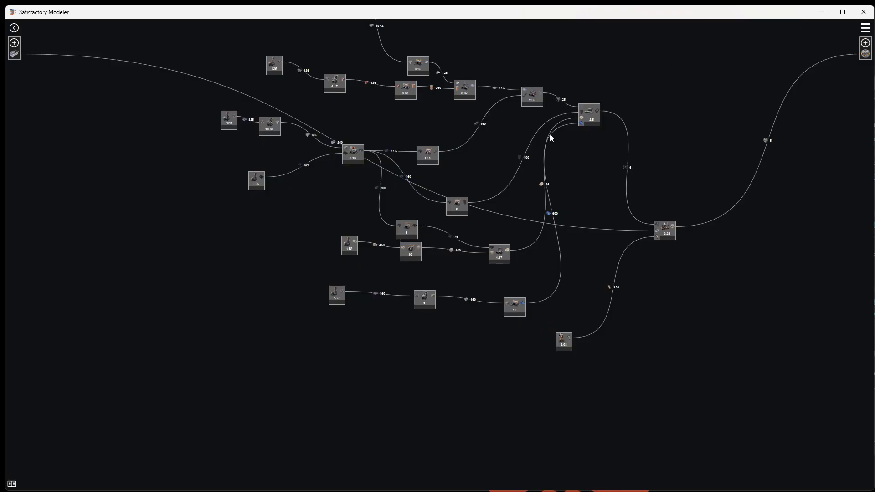
drag(706, 139, 684, 181)
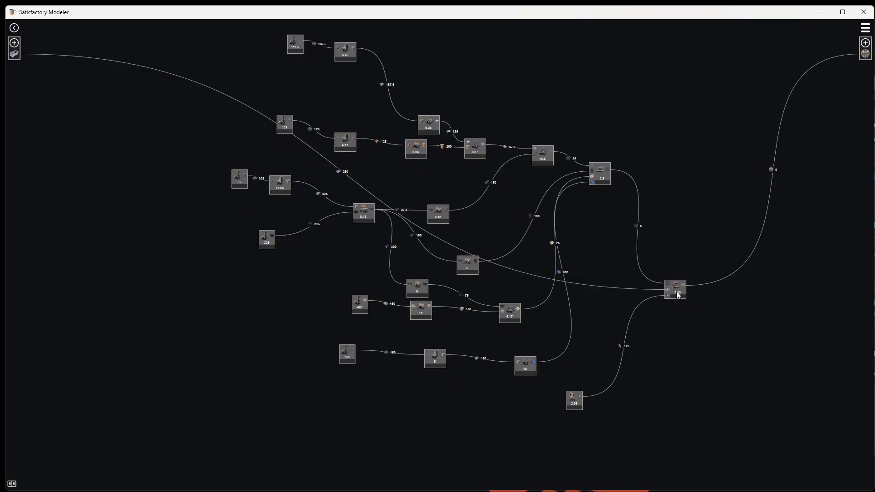
drag(672, 292, 709, 390)
right_click(708, 389)
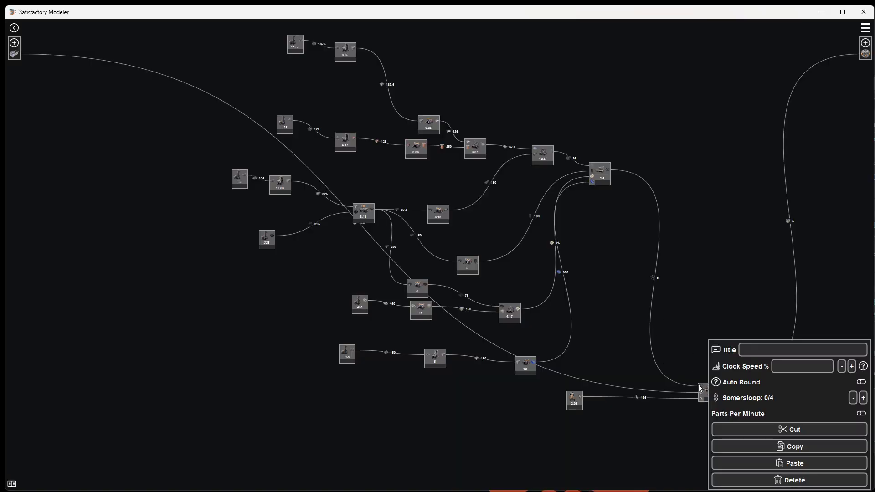
click(700, 387)
right_click(701, 387)
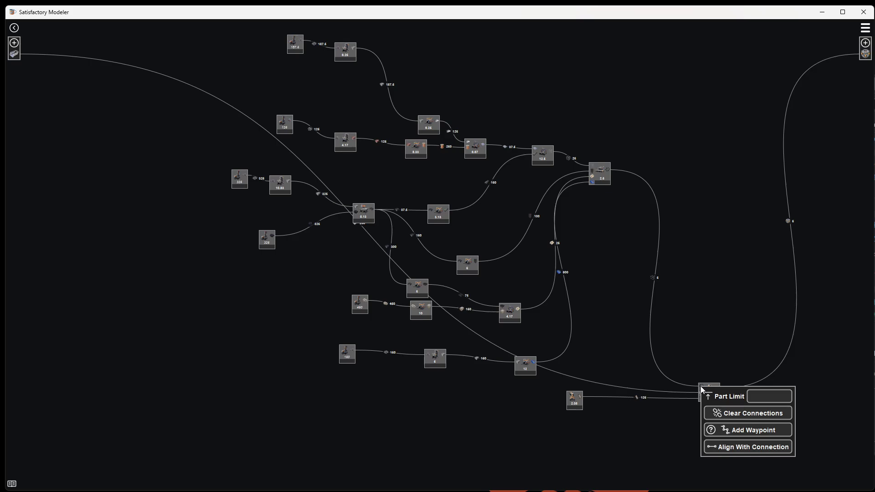
click(732, 447)
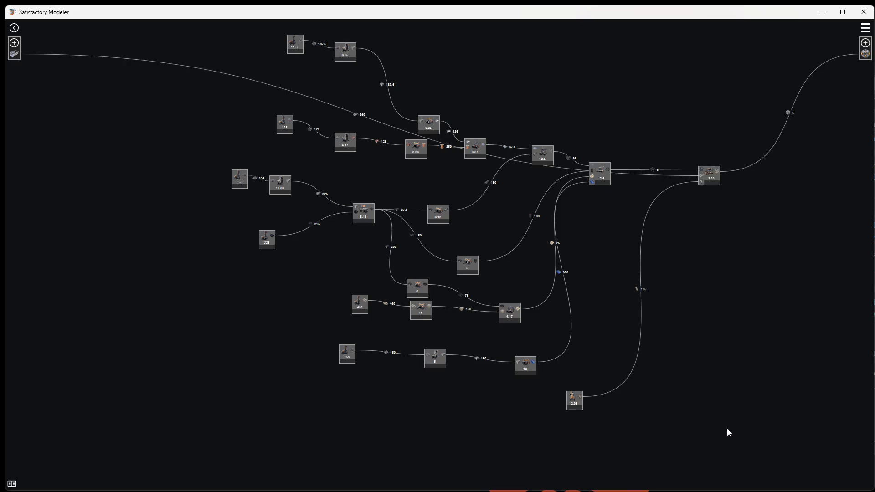
drag(738, 434, 748, 345)
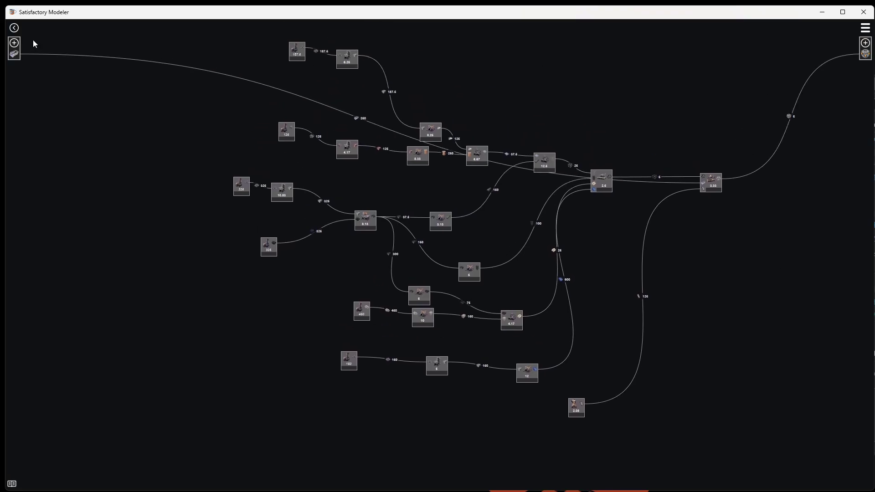
Step: Return to the Singularity Cells overview and supply the Fused Modular Frame outpost's Aluminum Casing input from a new outpost
click(14, 29)
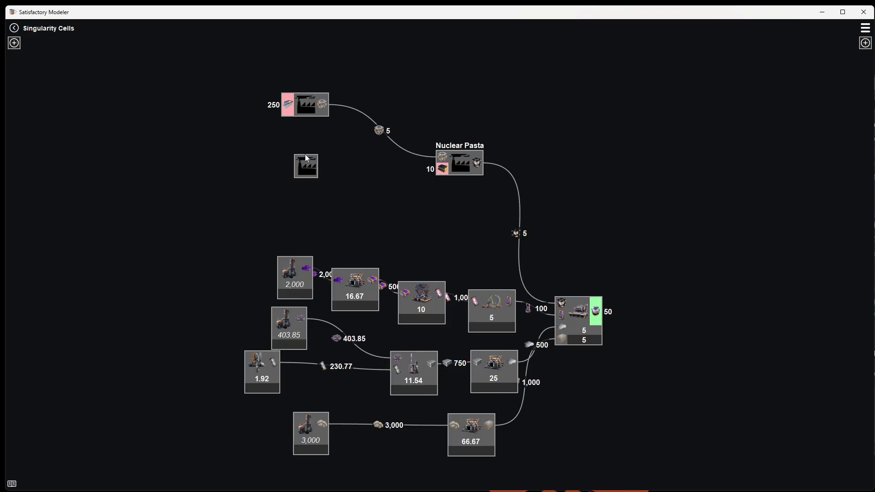
mouse_move(287, 110)
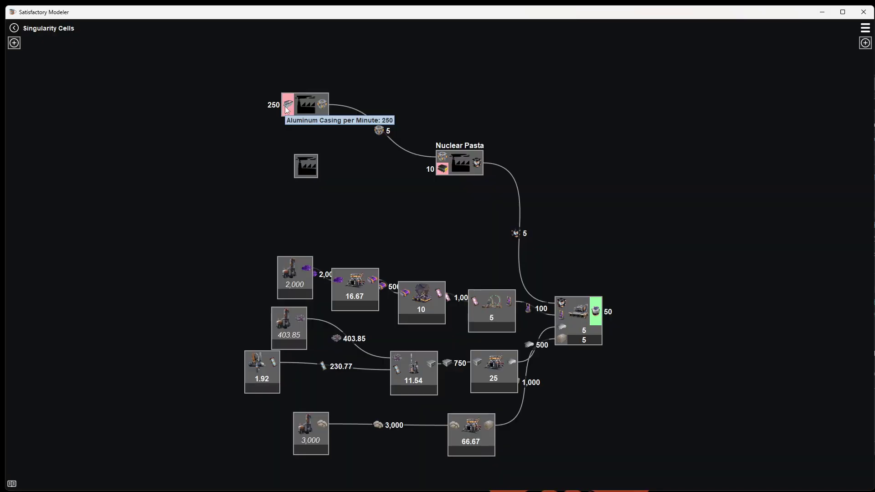
drag(288, 110, 179, 100)
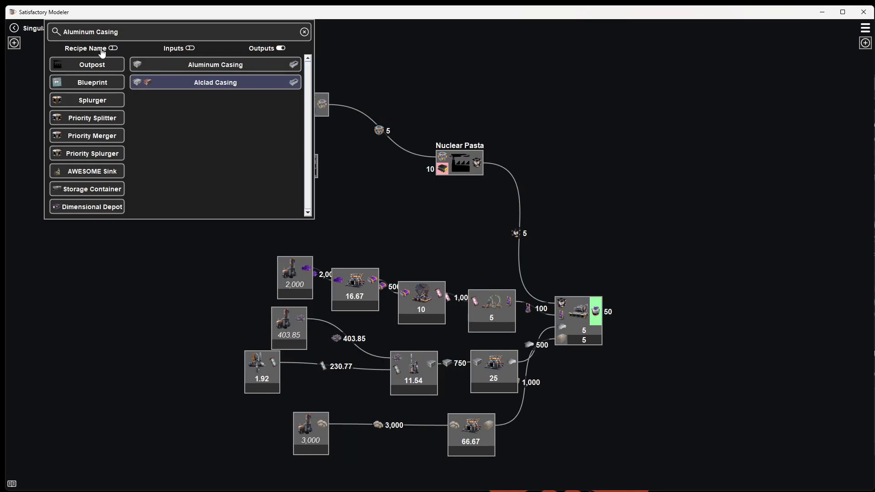
click(102, 69)
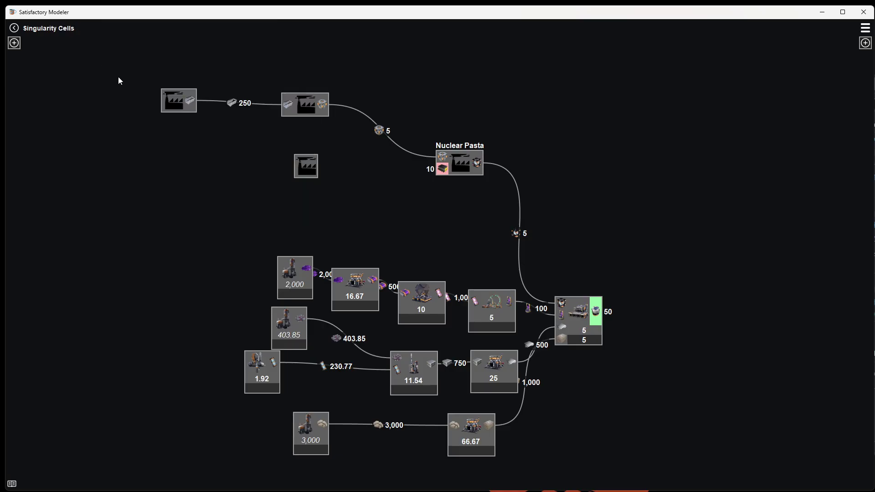
Step: Open the new Aluminum Casing outpost and feed its output with an Alclad Casing machine supplied by a Copper Ingot smelter
right_click(170, 103)
click(209, 114)
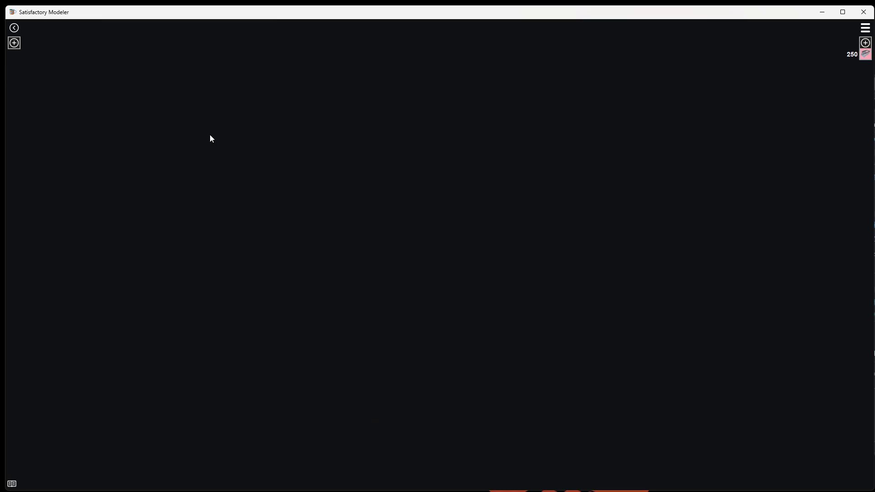
drag(866, 55, 445, 185)
click(650, 87)
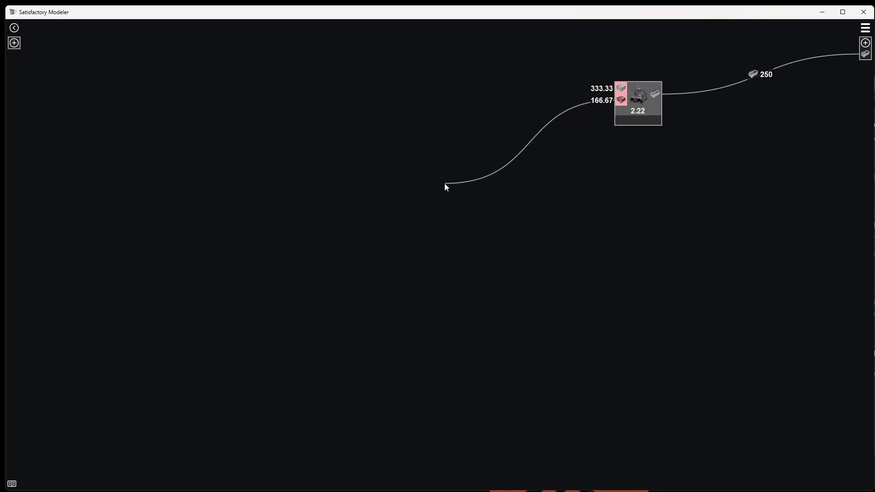
click(470, 130)
Step: Source the Alclad Casing machine's aluminum through Pure Aluminum Ingot and Instant Scrap, and supply the copper smelter with a Copper Ore miner
drag(621, 89, 288, 73)
click(443, 86)
click(316, 105)
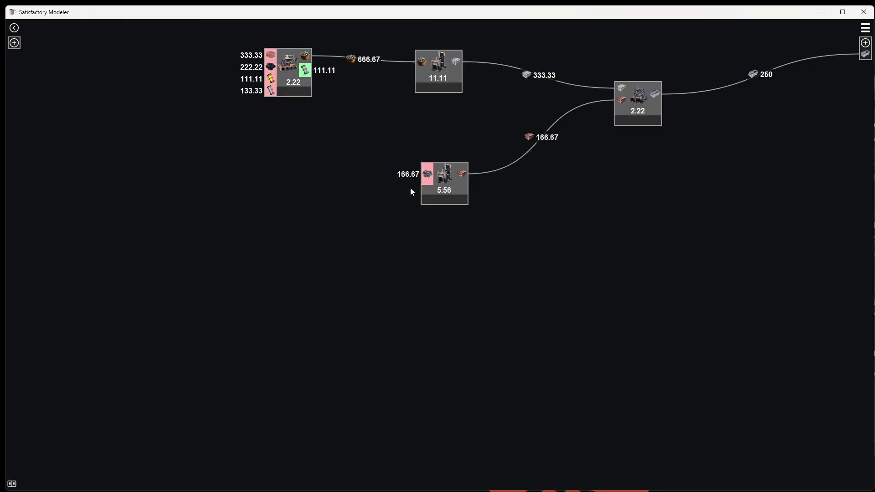
drag(399, 185, 397, 184)
click(336, 173)
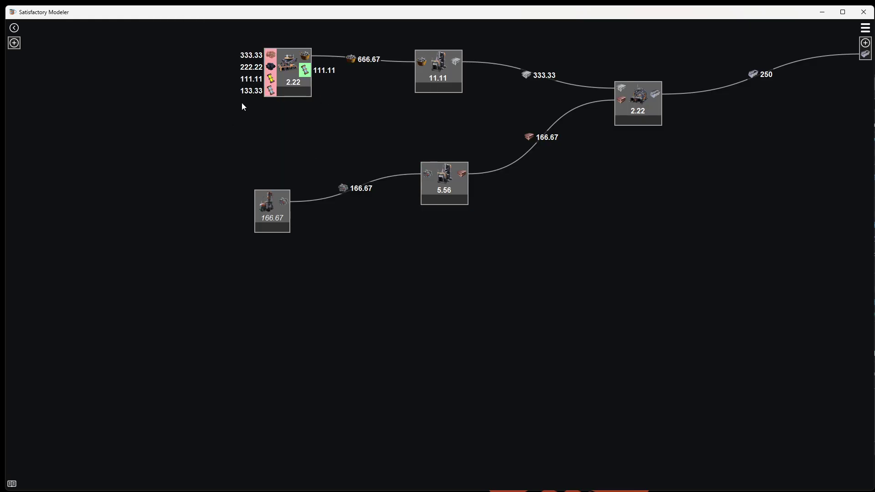
Step: Supply the Instant Scrap machine with Water and Sulfuric Acid, using one shared water extractor and a Sulfur miner for the acid refinery
drag(271, 91, 7, 237)
click(228, 67)
click(139, 64)
drag(217, 236, 474, 344)
drag(398, 186, 300, 178)
click(346, 121)
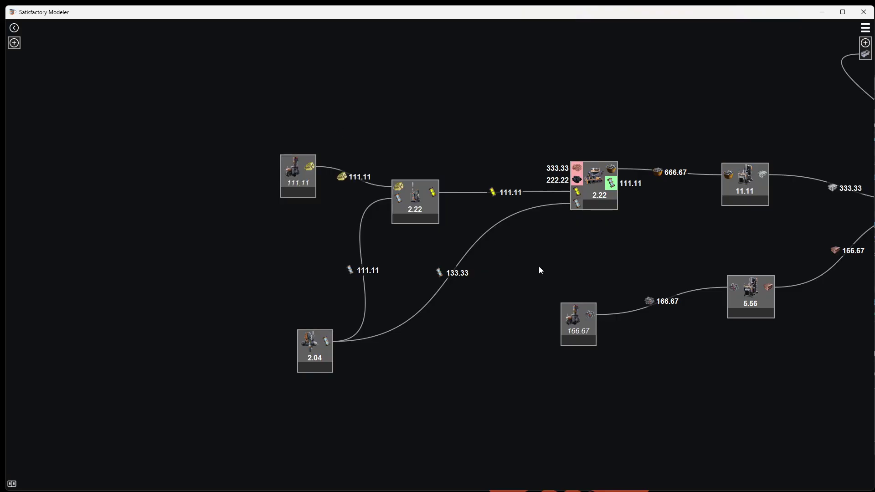
Step: Supply the Instant Scrap machine's remaining inputs with a Coal miner and a Bauxite miner
drag(585, 259, 448, 300)
drag(432, 222, 360, 187)
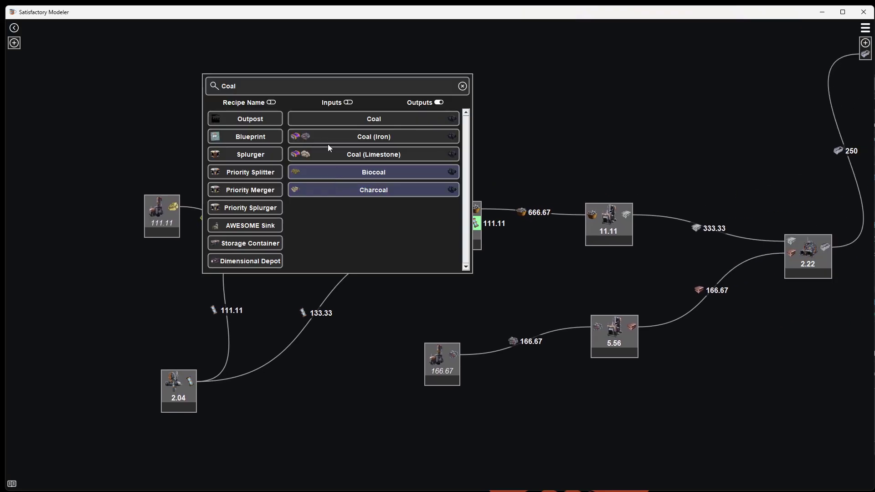
click(351, 119)
drag(439, 204, 393, 122)
click(371, 62)
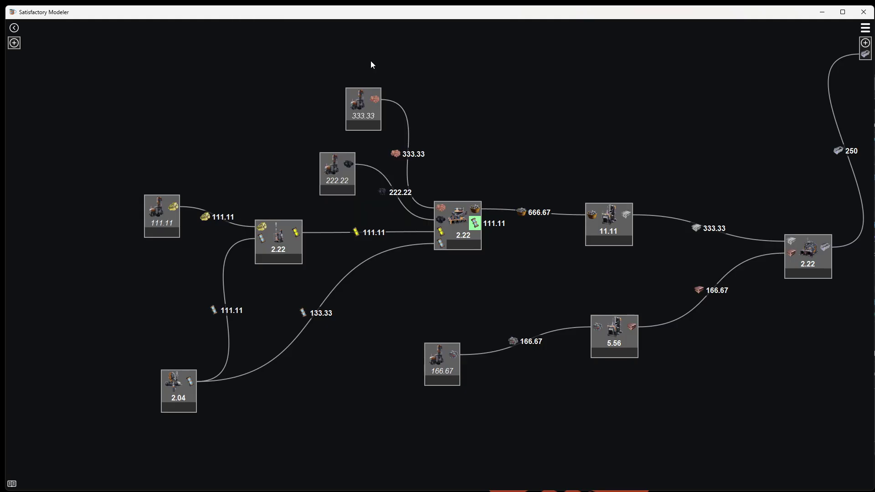
drag(530, 310, 329, 264)
drag(626, 332, 806, 348)
scroll(503, 340, down, 2)
scroll(503, 335, up, 1)
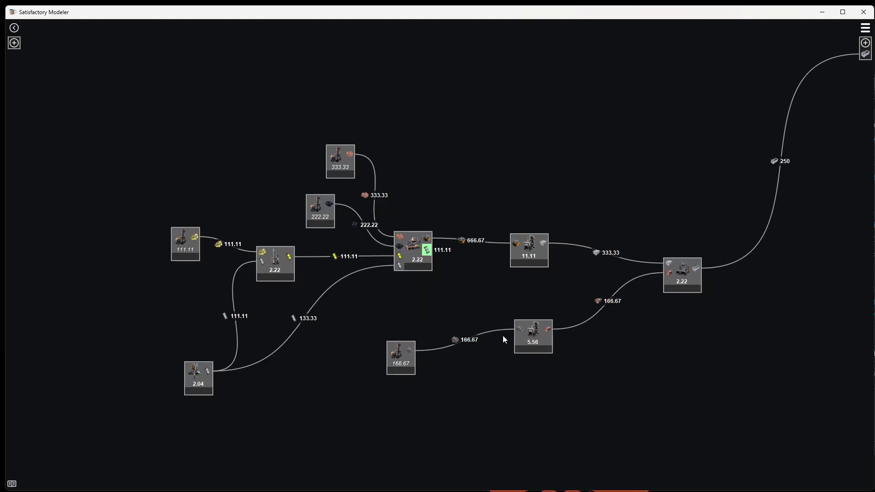
Step: Connect Nuclear Pasta's Radio Control Unit input to the empty outpost and produce the part inside it with the Radio Control System recipe
click(14, 28)
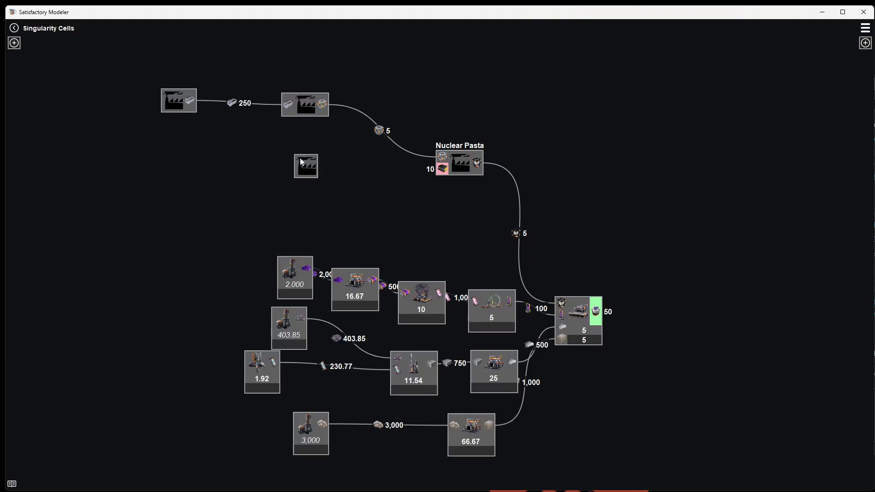
drag(345, 169, 304, 166)
right_click(300, 167)
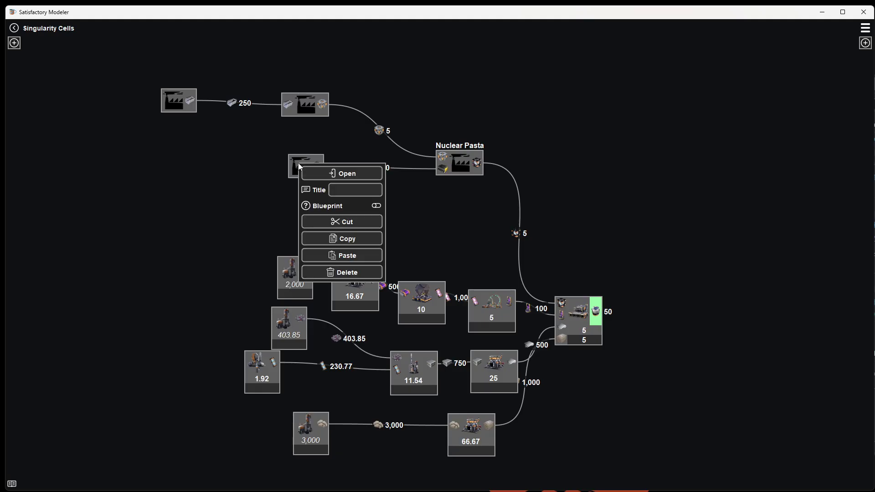
click(336, 174)
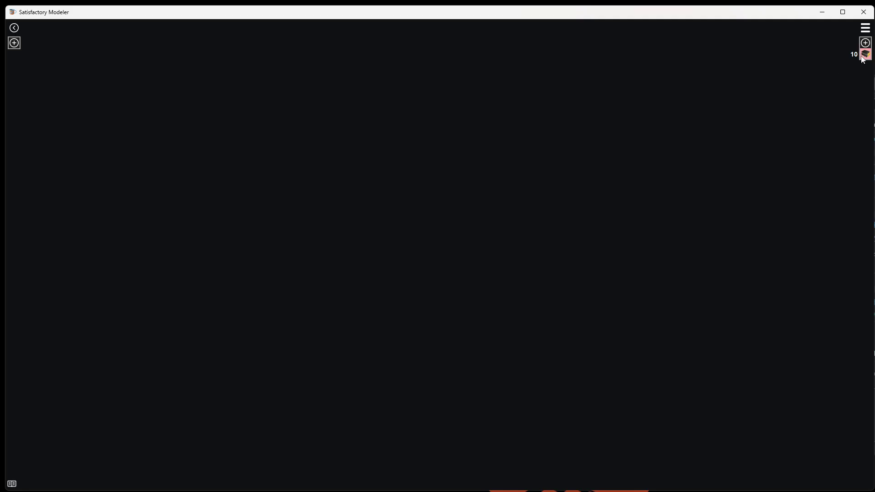
drag(862, 60, 662, 137)
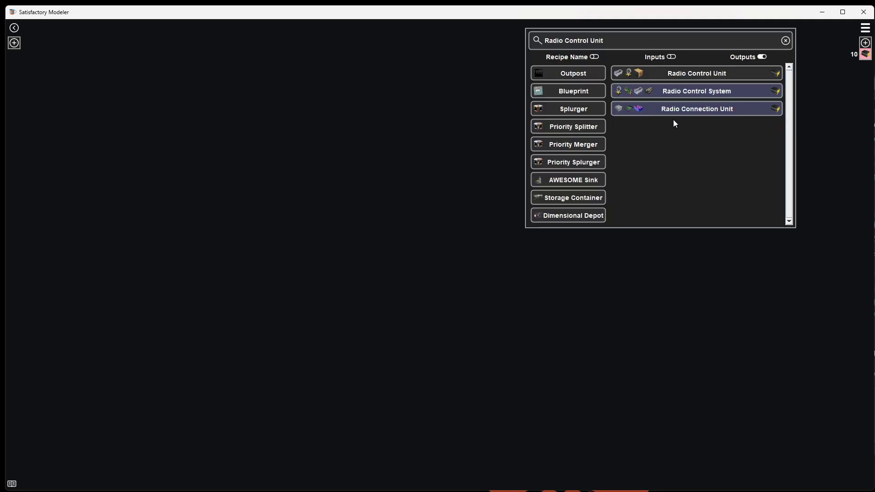
click(698, 93)
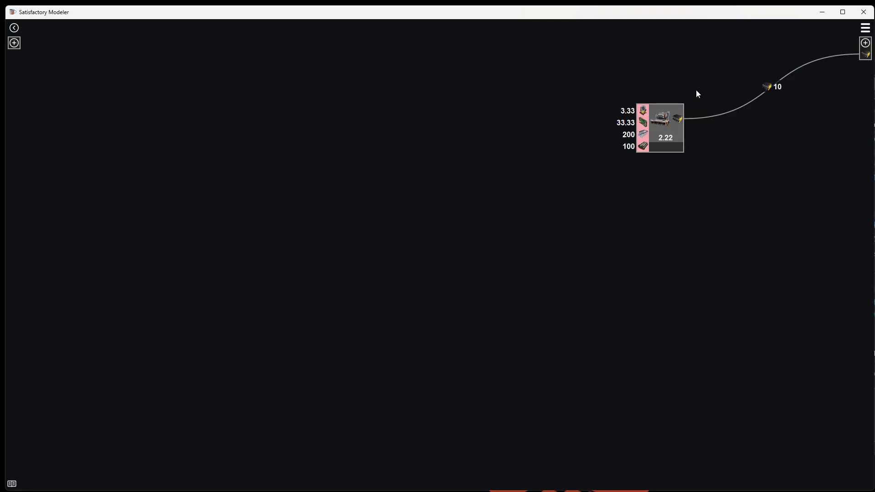
drag(660, 131, 586, 132)
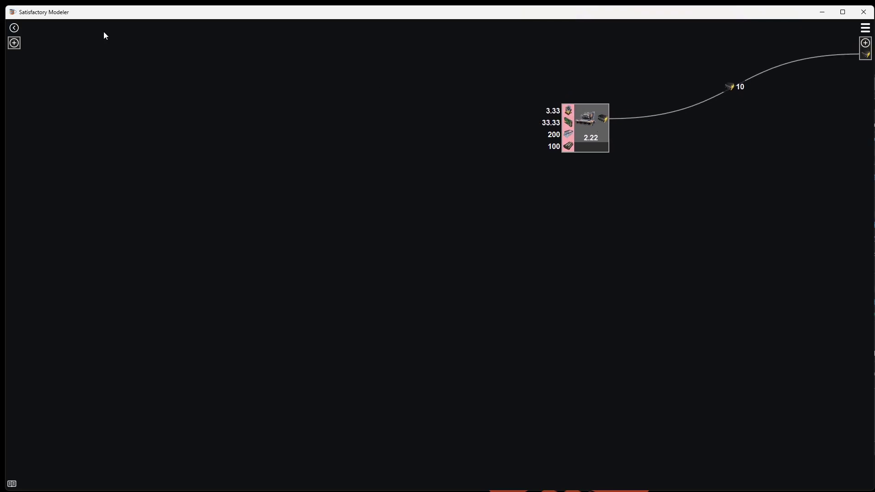
Step: Make Aluminum Casing an input of the Radio Control Unit outpost and connect it to the existing Aluminum Casing outpost
click(12, 29)
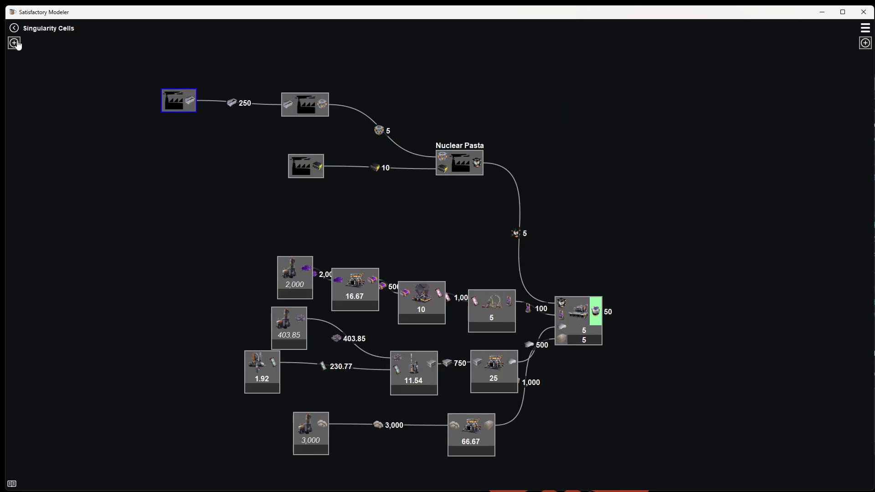
click(308, 164)
right_click(307, 162)
click(335, 170)
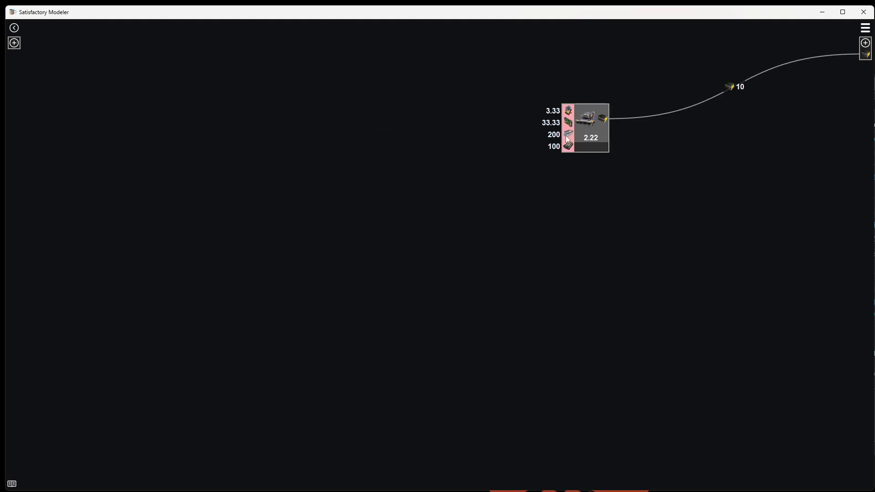
drag(569, 135, 14, 46)
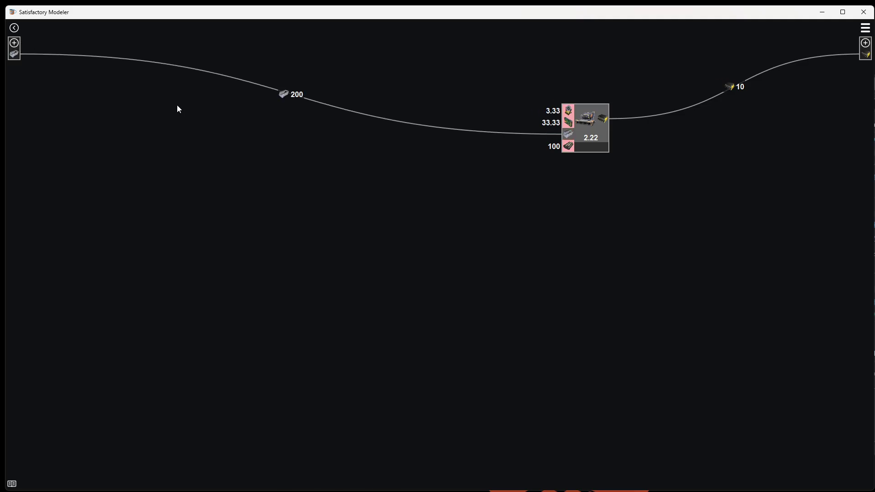
click(15, 28)
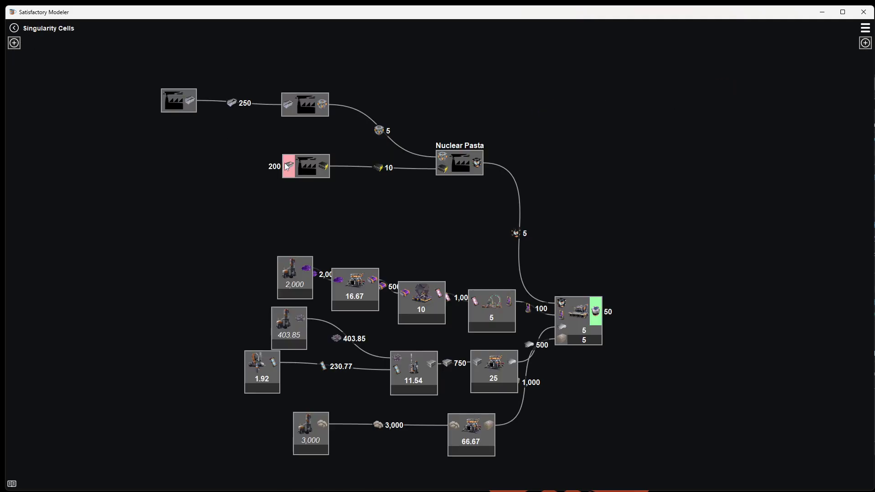
drag(287, 166, 189, 100)
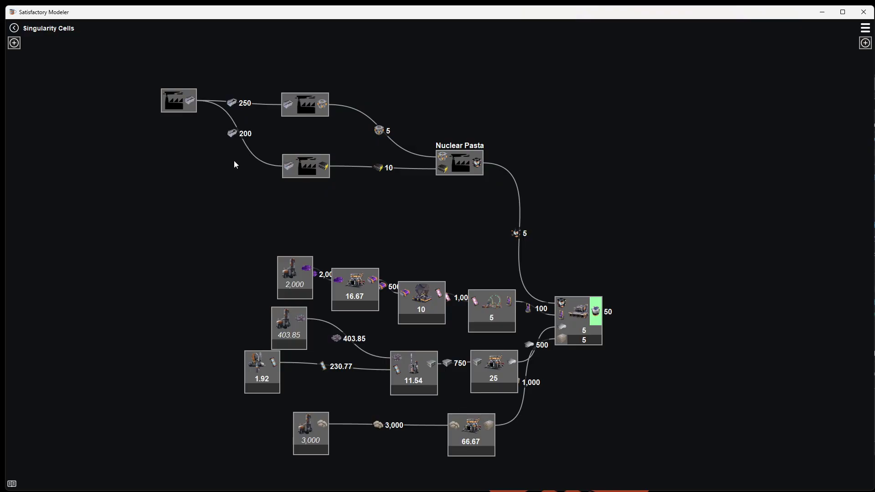
Step: Reopen the Radio Control Unit outpost and route the machine's Rubber and Circuit Board inputs to the outpost's inputs
right_click(306, 169)
click(363, 178)
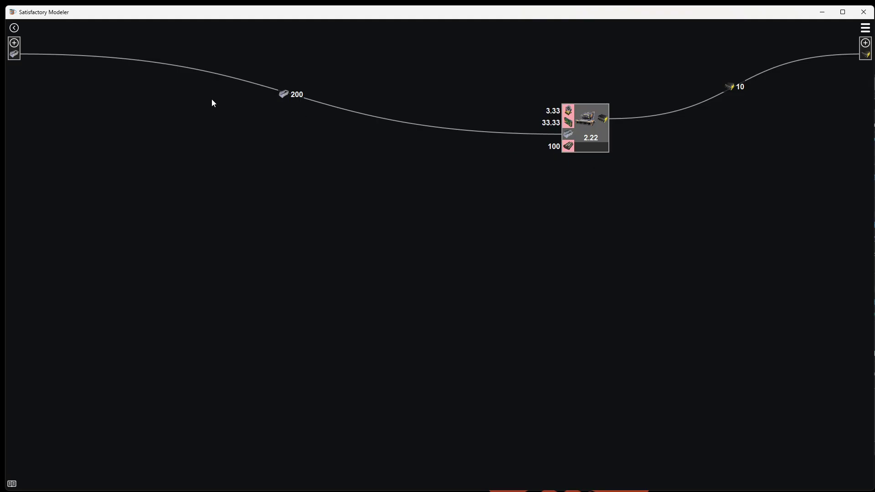
drag(563, 153, 14, 46)
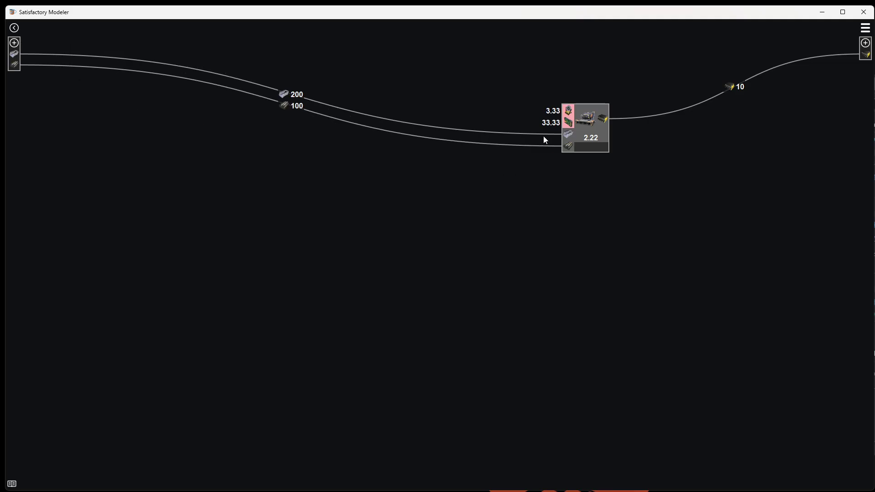
drag(565, 125, 14, 46)
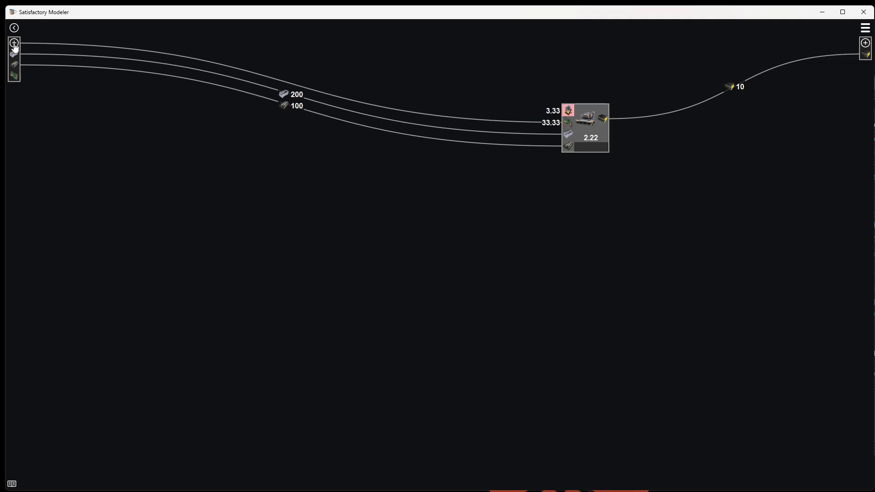
Step: Supply the Radio Control System machine with a Crystal Oscillator machine, and feed that machine's cable from the standard Cable recipe
drag(569, 117, 343, 236)
click(430, 185)
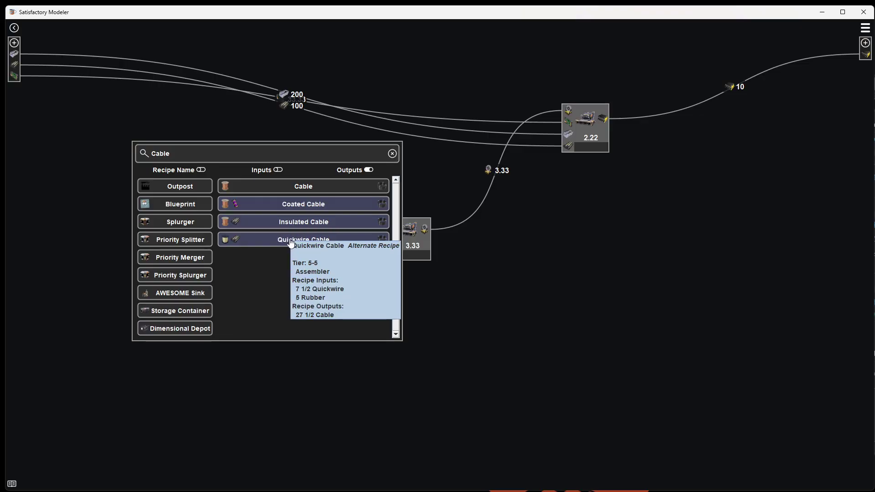
click(289, 187)
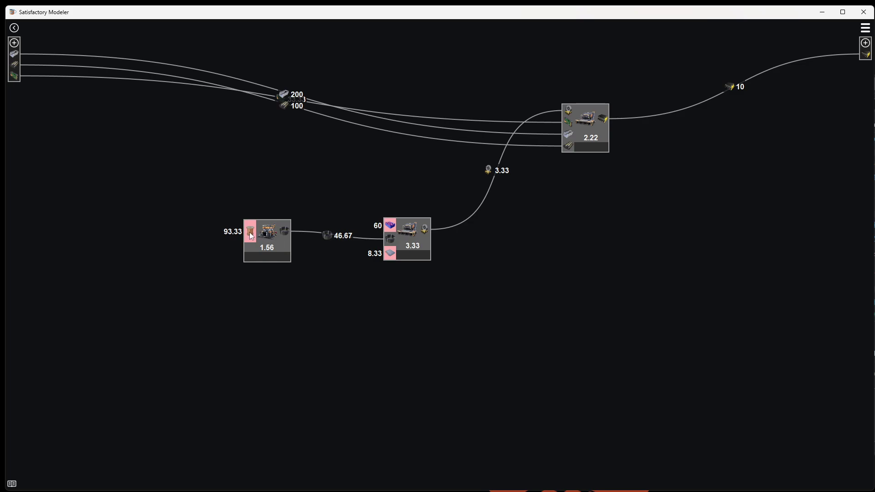
Step: Supply the Cable machine with Wire, made from Copper Ingots that are smelted from mined Copper Ore
drag(250, 232, 73, 212)
click(167, 170)
click(153, 163)
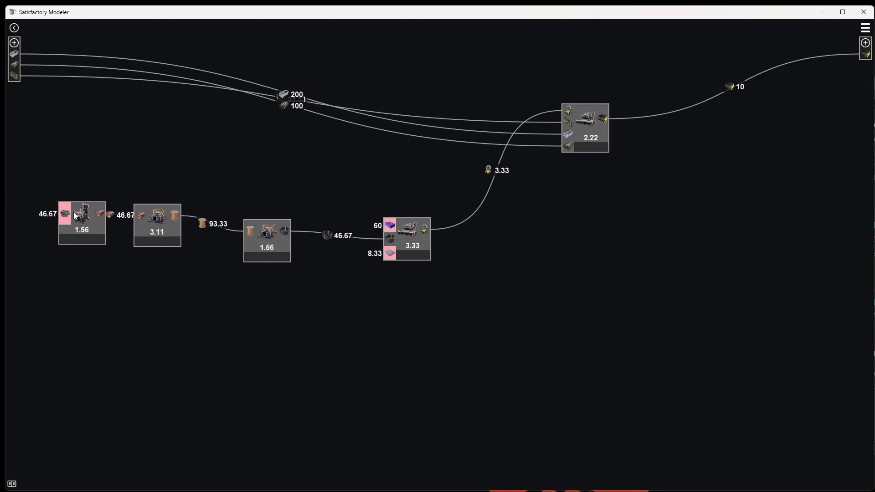
drag(130, 277, 423, 308)
drag(353, 240, 249, 239)
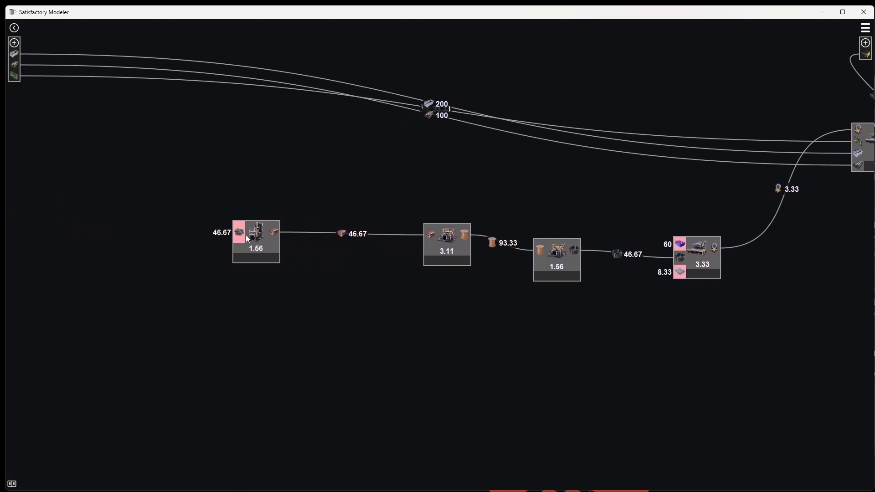
drag(184, 233, 181, 235)
click(135, 178)
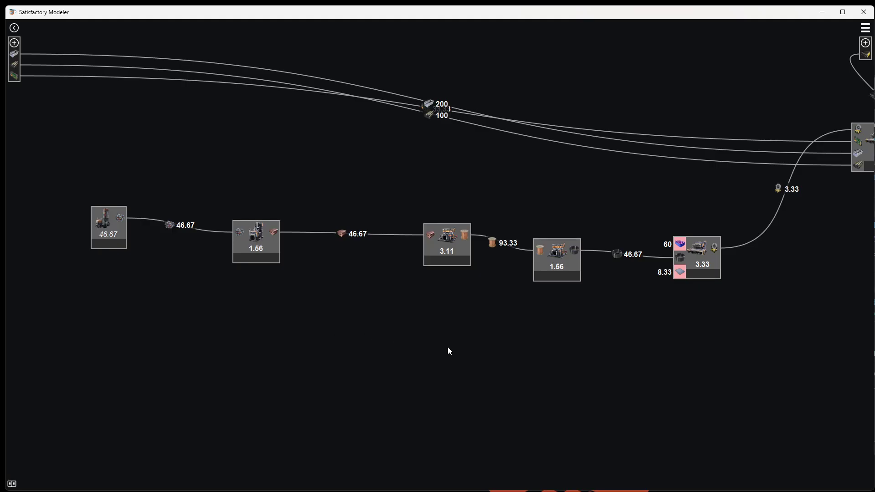
Step: Supply the Crystal Oscillator machine with a Quartz Crystal machine fed from the basic Raw Quartz source
drag(449, 351, 201, 369)
drag(385, 266, 139, 188)
click(313, 160)
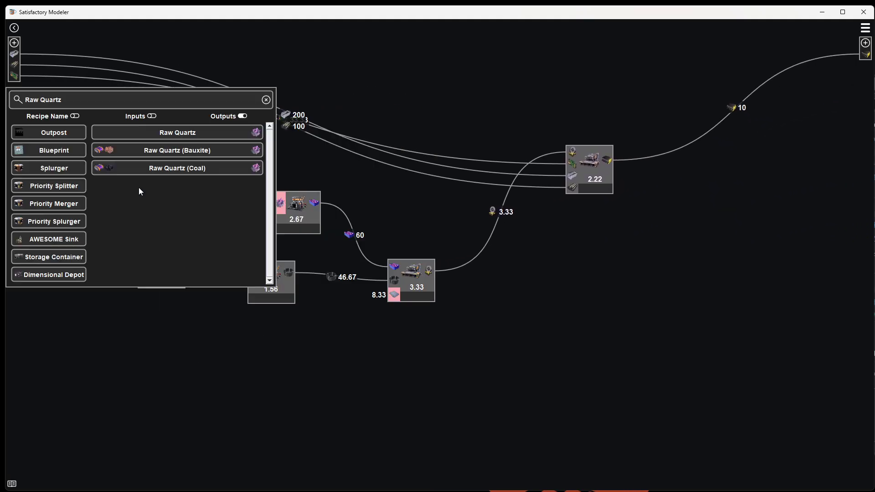
click(189, 133)
Step: Add a Stitched Iron Plate machine for the Crystal Oscillator's plate input and feed its wire from the existing Wire machine
drag(395, 295, 262, 370)
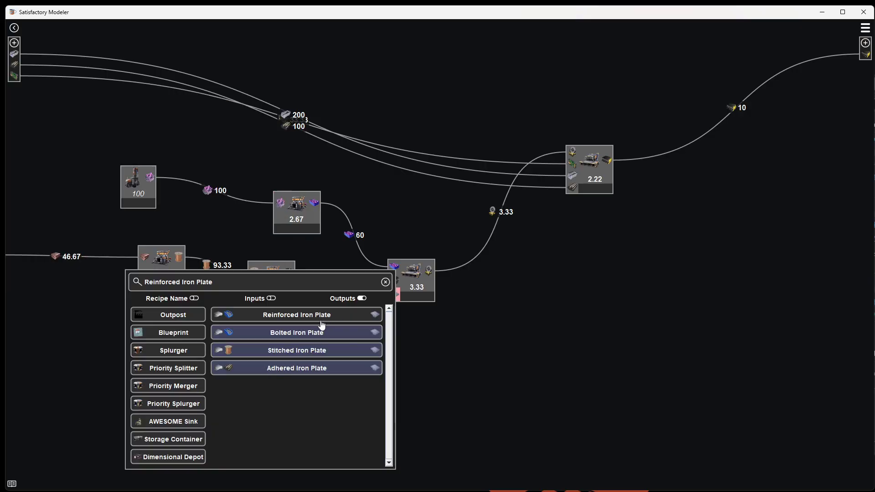
click(314, 348)
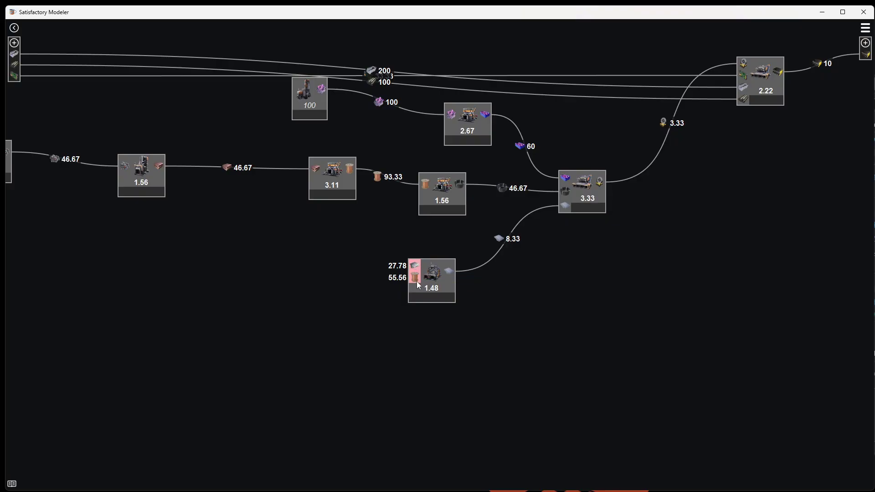
drag(416, 281, 358, 178)
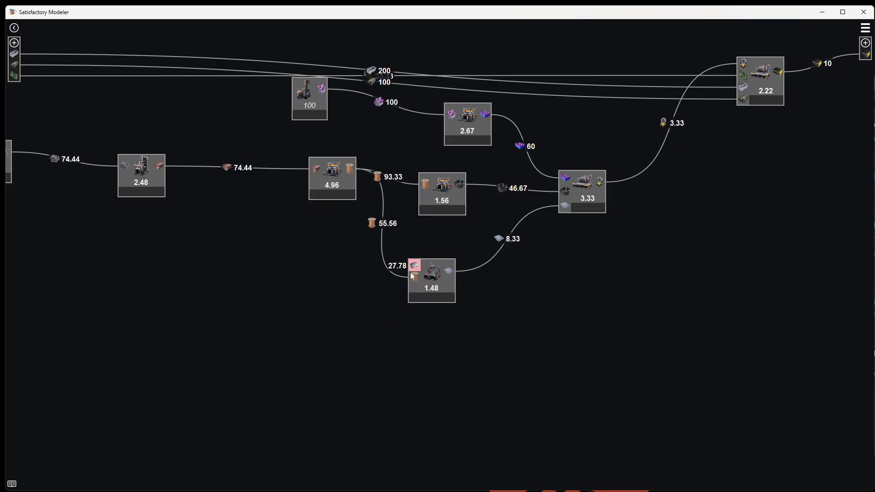
Step: Supply the Stitched Iron Plate machine with iron plates made from smelted Iron Ore, and return to the Singularity Cells overview
drag(414, 264, 133, 303)
click(223, 222)
click(183, 215)
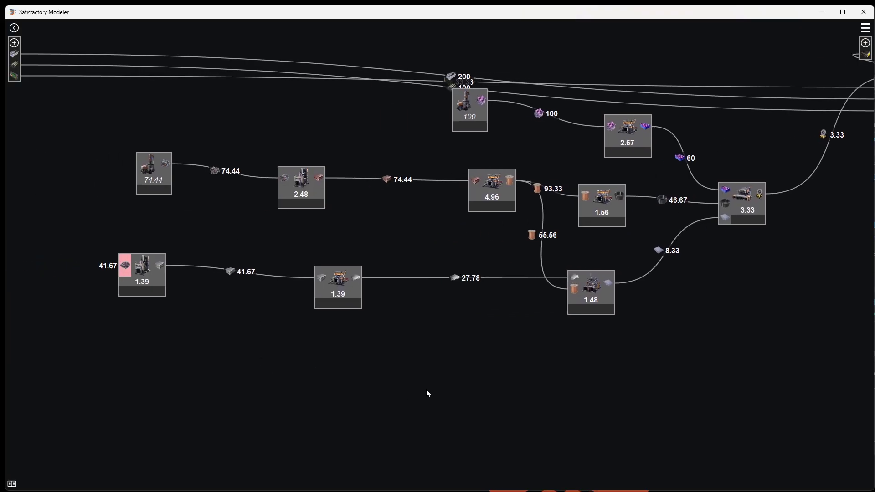
drag(240, 258, 156, 242)
click(176, 179)
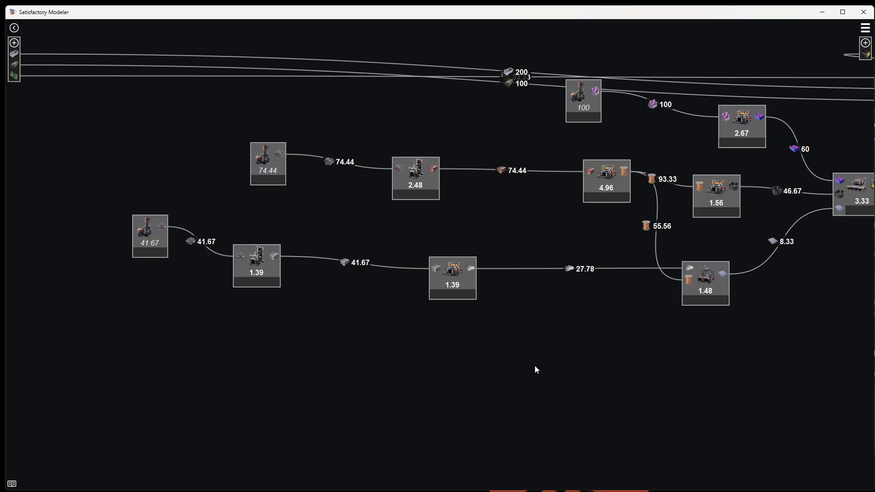
scroll(592, 300, down, 5)
scroll(592, 300, up, 1)
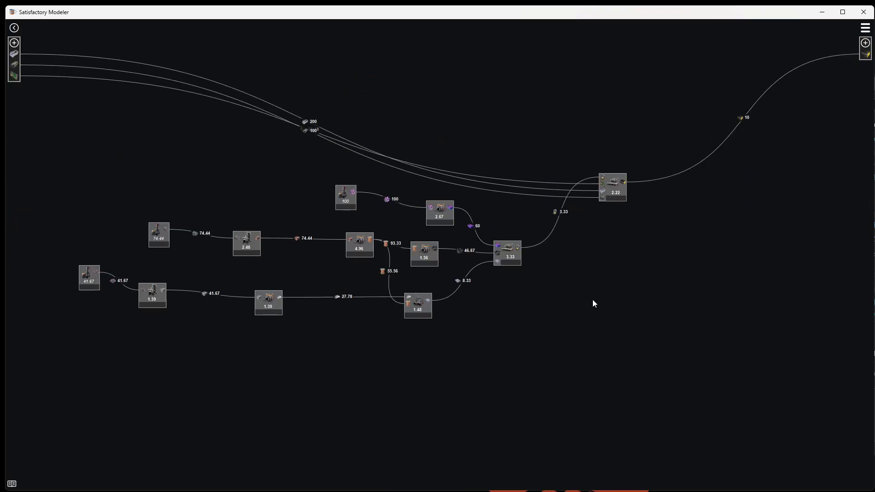
drag(599, 291, 597, 224)
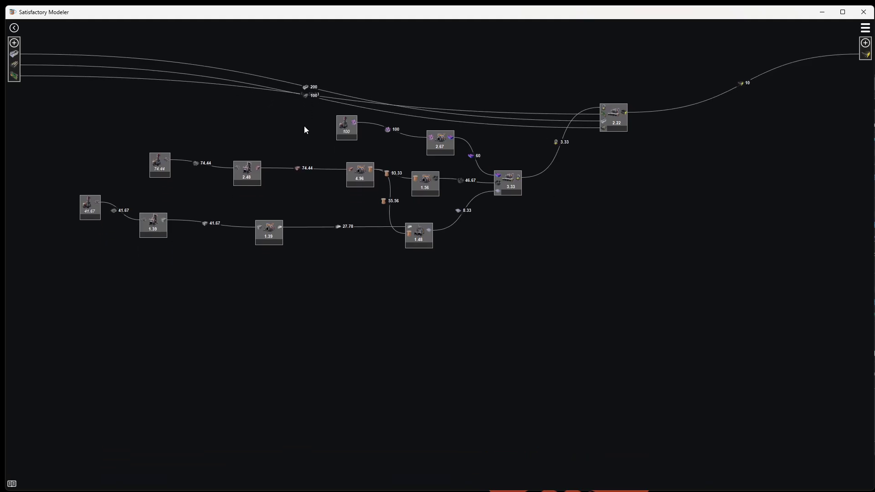
click(14, 28)
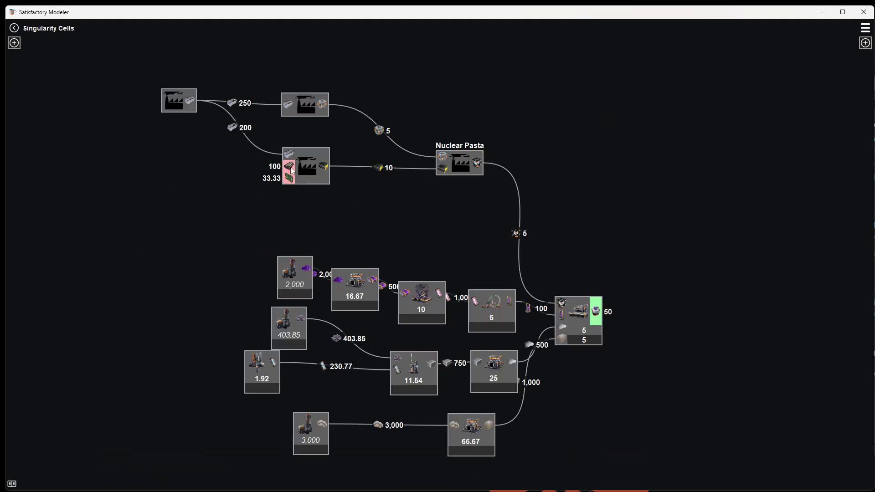
Step: Supply the Radio Control Unit outpost's rubber input with a refinery using the standard Rubber recipe
drag(292, 171, 182, 190)
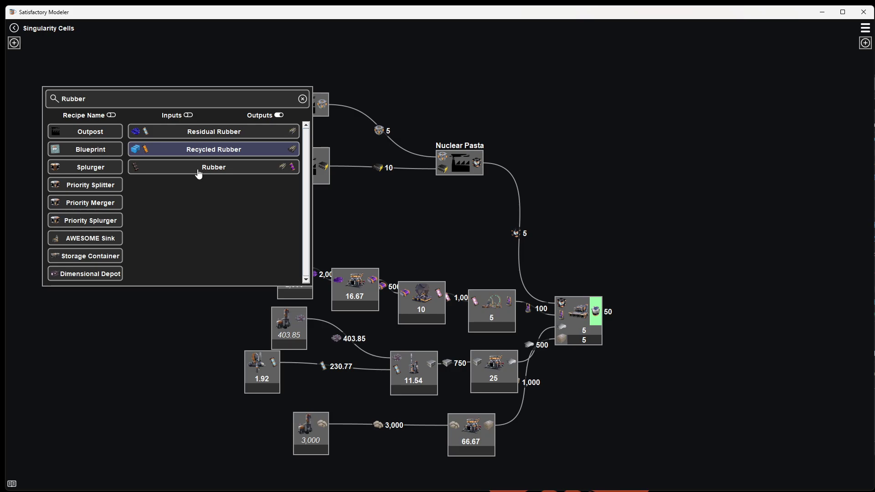
click(199, 173)
drag(176, 177, 144, 160)
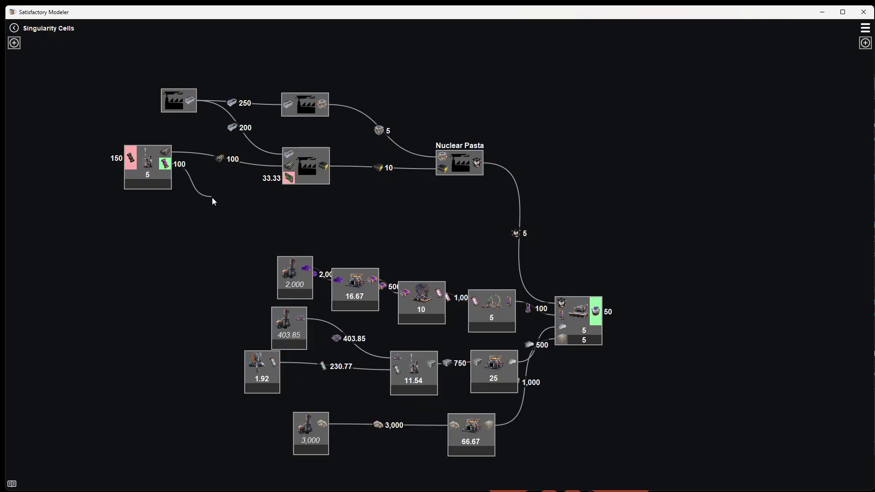
Step: Turn the Rubber machine's Heavy Oil Residue into fuel with the Residual Fuel recipe below the diagram and burn it in fuel generators
drag(213, 201, 213, 202)
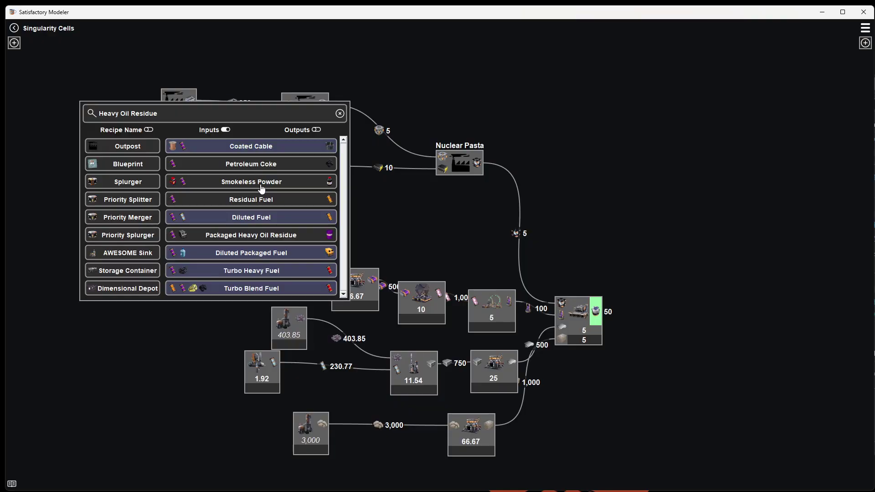
click(259, 205)
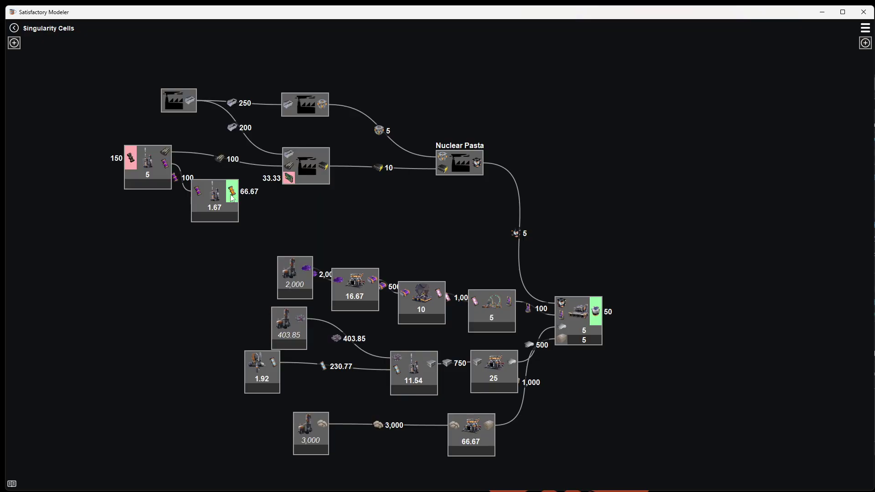
drag(218, 199, 207, 461)
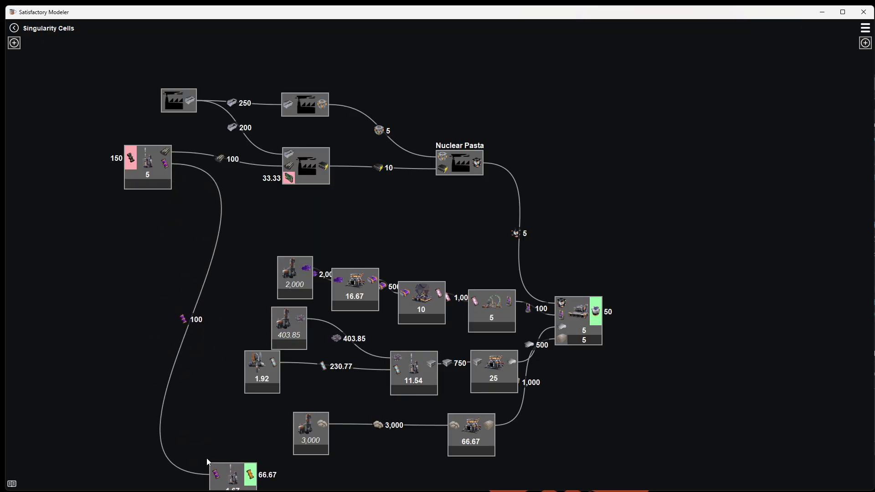
drag(211, 362, 342, 377)
click(416, 359)
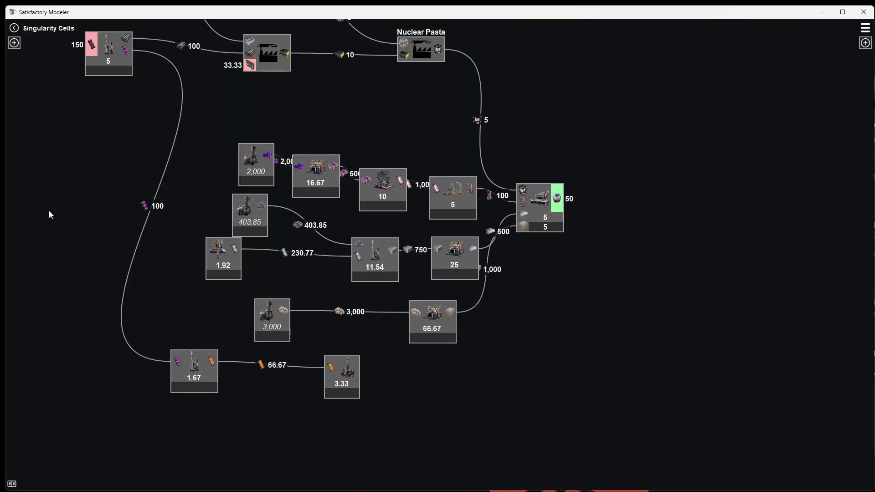
Step: Feed the Rubber machine's input from a Crude Oil extractor
drag(50, 214, 213, 309)
drag(252, 166, 167, 164)
click(169, 106)
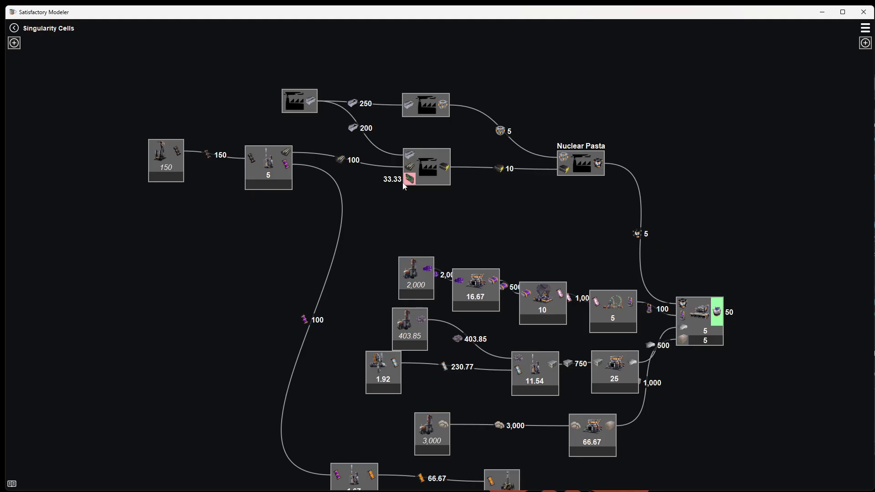
Step: Connect the Radio Control Unit outpost's Circuit Board input to a new outpost and open that outpost
drag(412, 182, 211, 244)
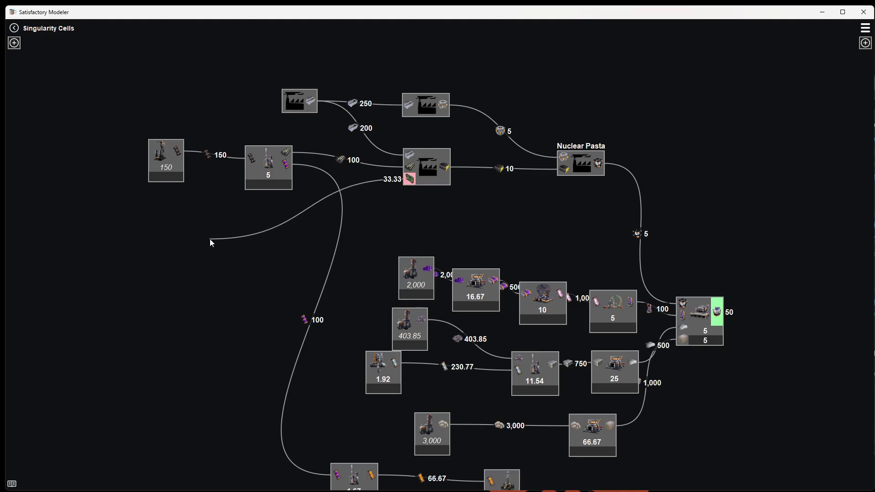
click(121, 187)
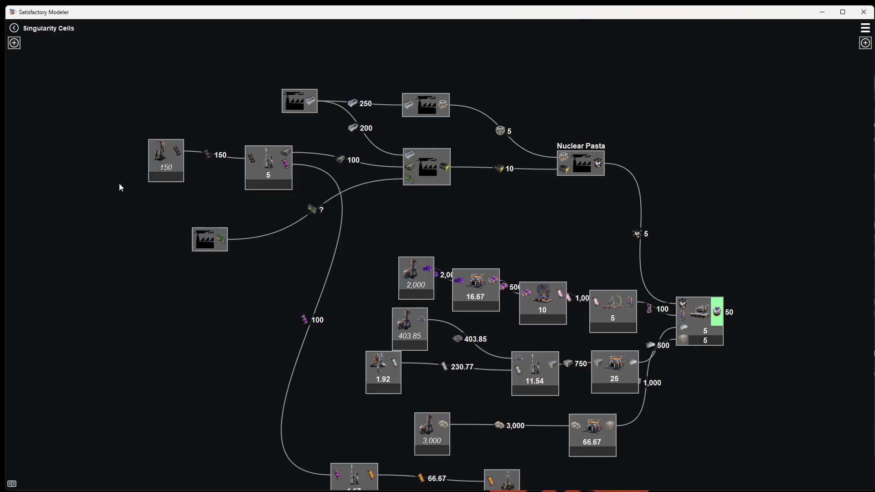
right_click(211, 244)
click(249, 251)
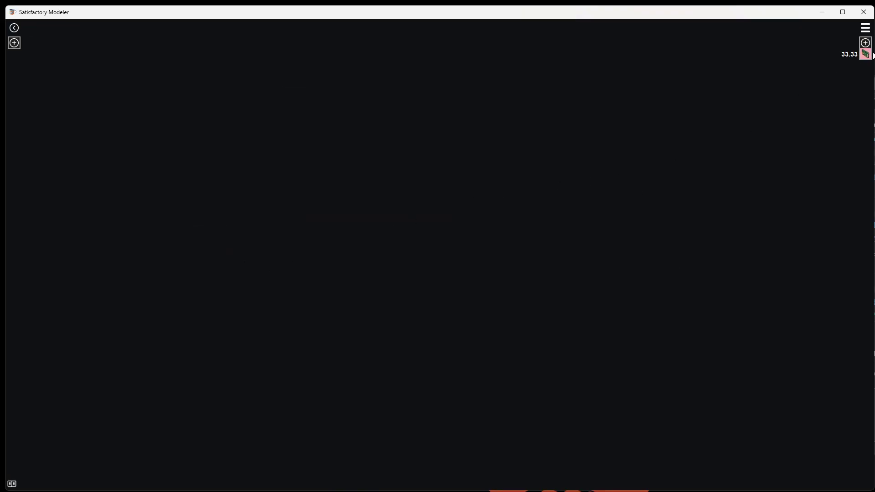
Step: Produce the outpost's Circuit Board output with the Caterium Circuit Board recipe and supply its plastic with the standard Plastic recipe
drag(866, 60, 725, 109)
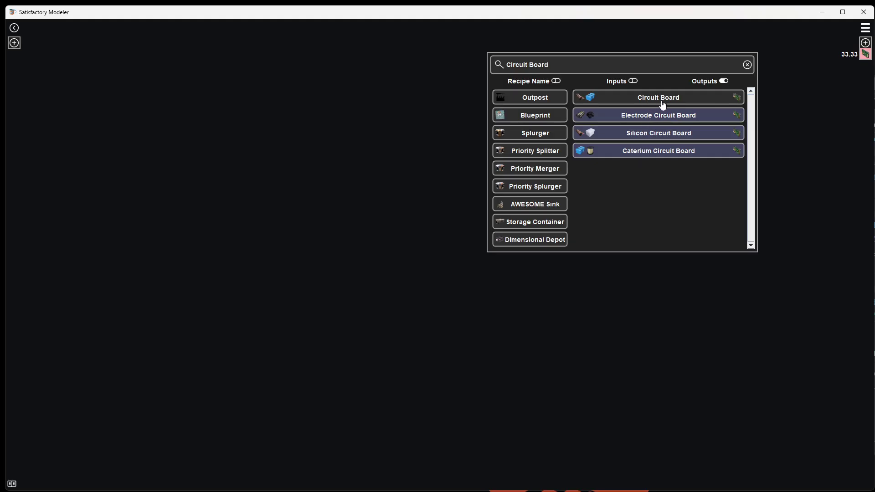
click(652, 151)
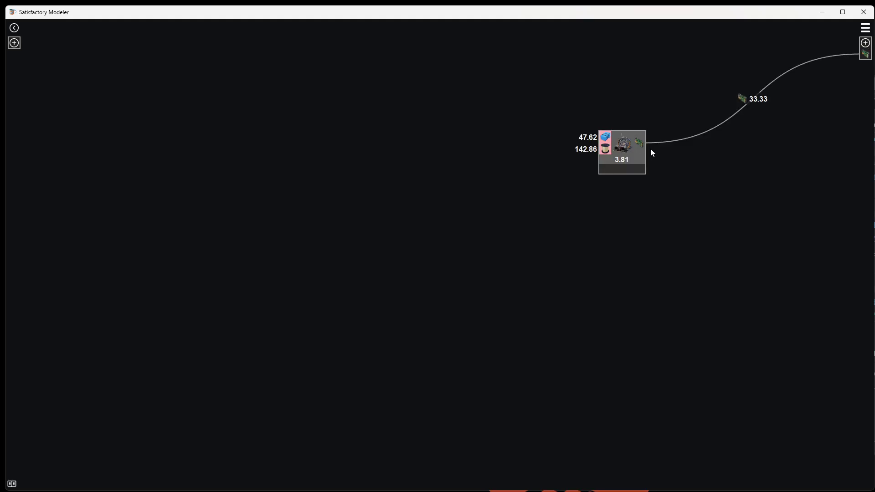
drag(606, 137, 430, 127)
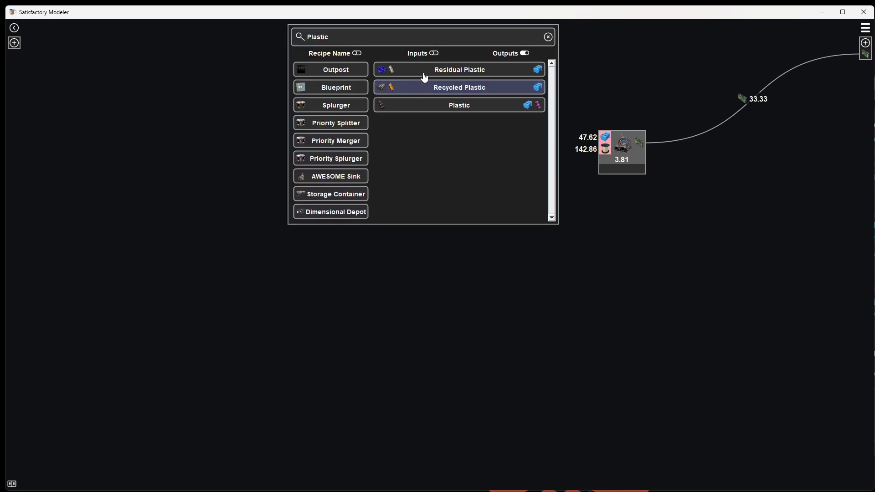
click(427, 105)
Step: Supply the circuit board machine with Fused Quickwire, and feed that machine with standard Caterium Ingots smelted from mined Caterium Ore
drag(601, 153, 460, 242)
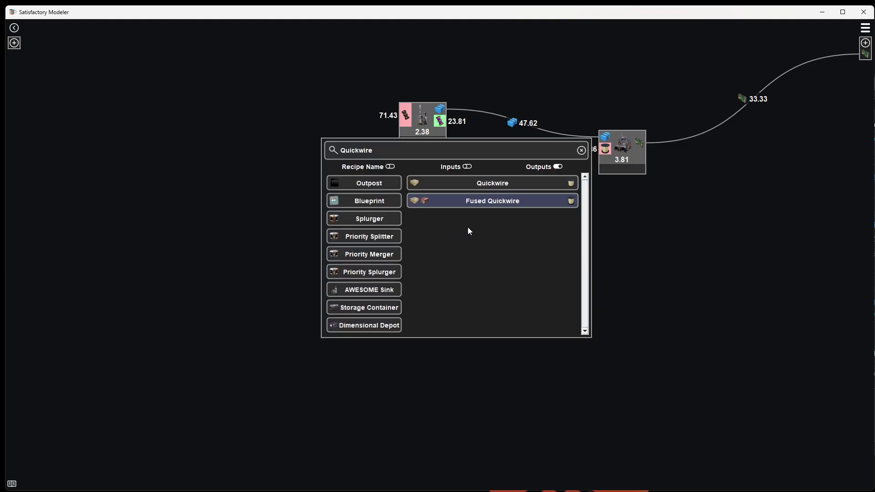
click(479, 201)
drag(409, 224, 283, 185)
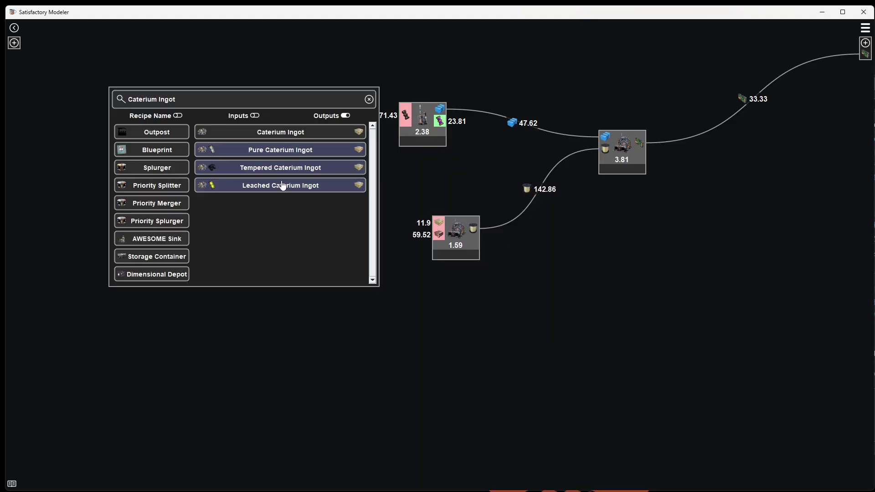
click(279, 136)
drag(146, 179, 146, 178)
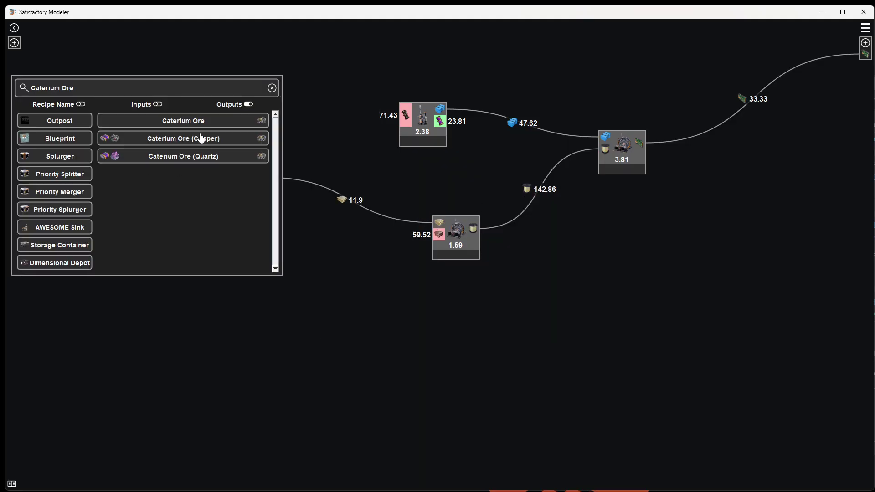
click(196, 124)
Step: Supply the Fused Quickwire machine with Copper Ingots smelted from mined Copper Ore, and feed the Plastic machine with Crude Oil
drag(438, 237, 163, 250)
click(347, 206)
click(209, 196)
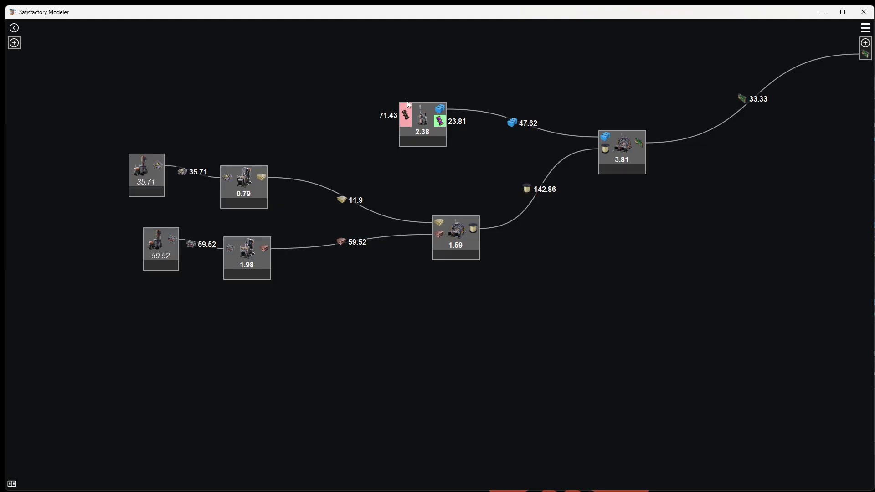
drag(329, 106, 224, 85)
click(317, 67)
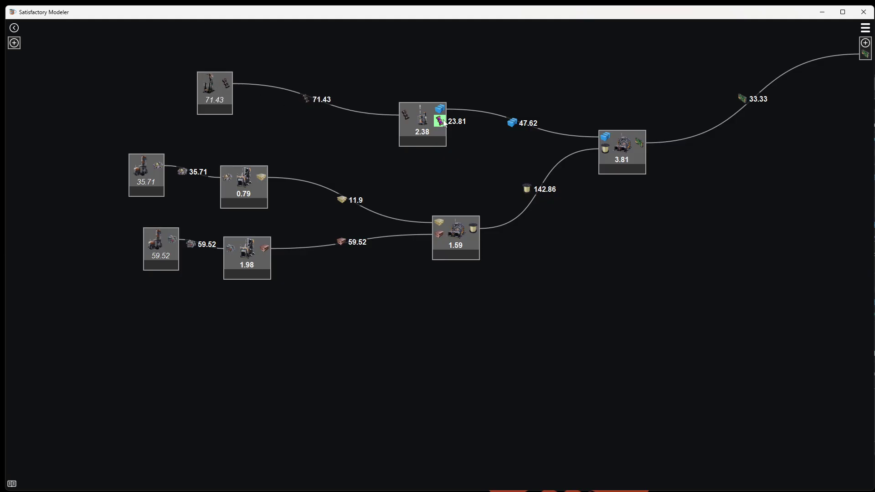
Step: Convert the Plastic machine's Heavy Oil Residue into fuel, export it from the outpost, and connect it to the existing fuel generators
drag(441, 127, 515, 113)
drag(497, 171, 865, 65)
click(668, 312)
click(14, 28)
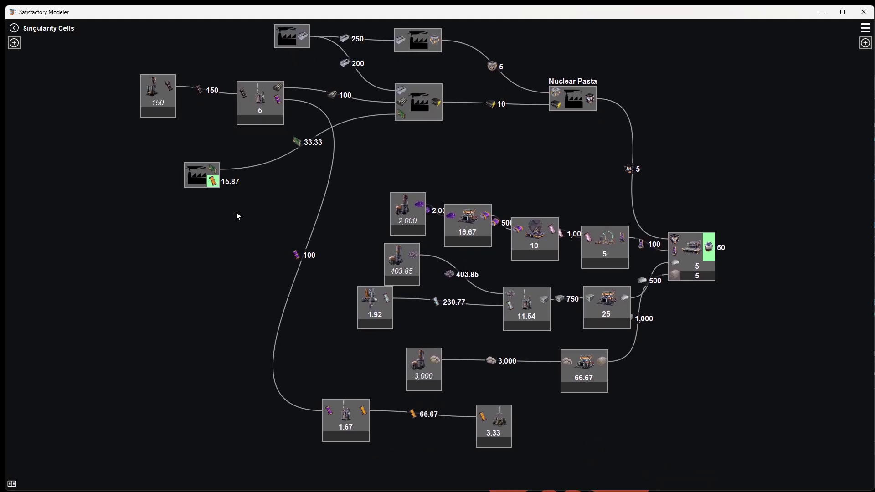
drag(213, 182, 477, 418)
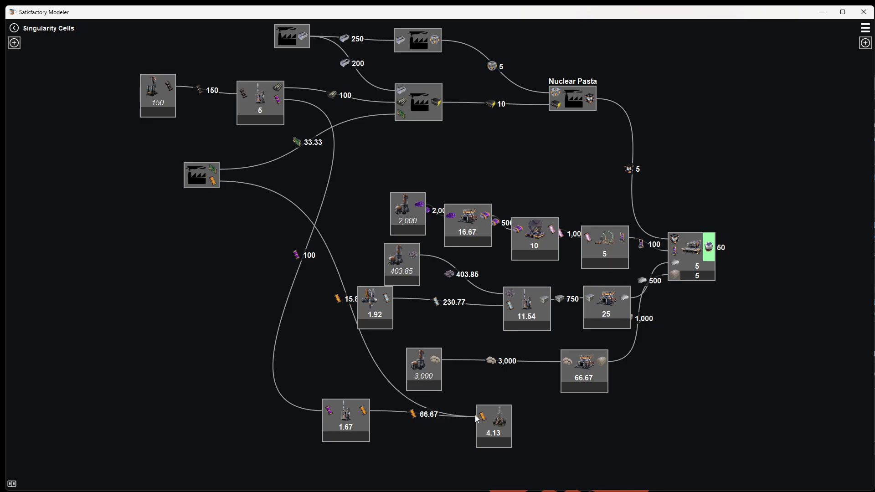